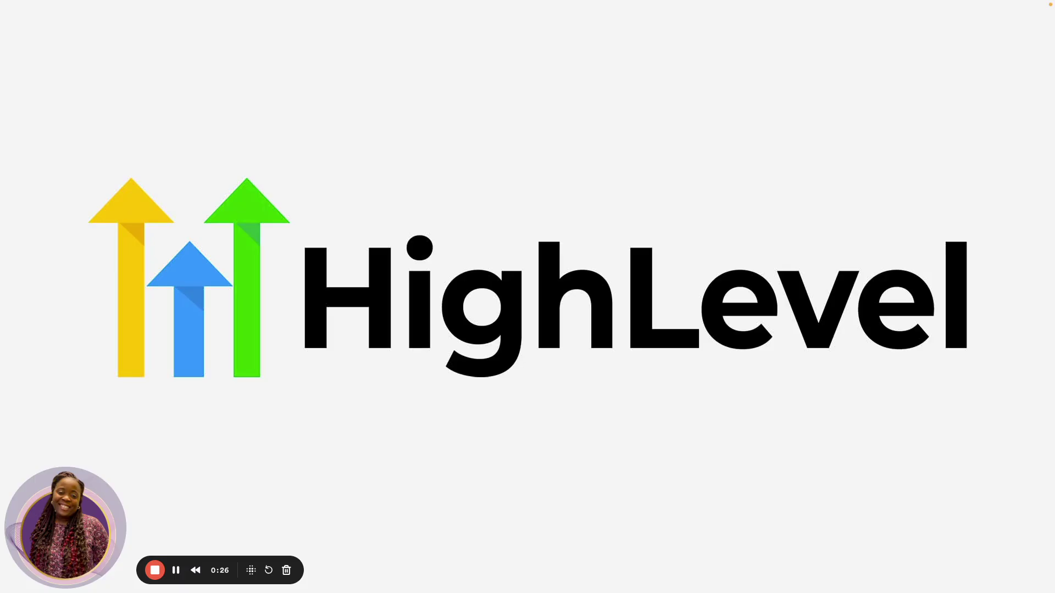
Switch from the HighLevel title card to the Lead Magnet Funnel Checklist document
{"action": "key", "text": "ctrl+Right"}
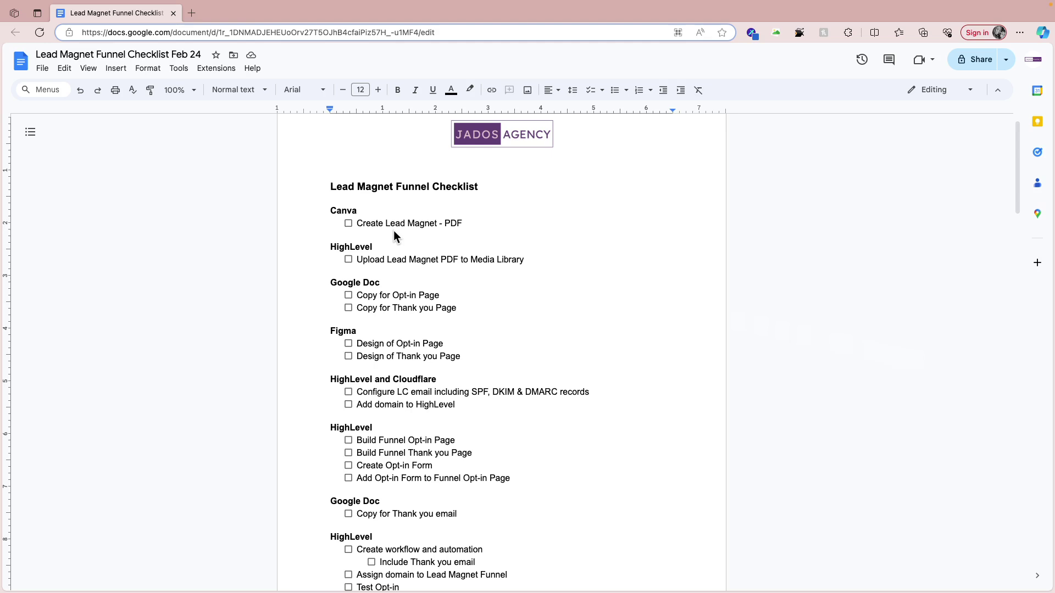
Move to the Canva space and scroll through the Relationship Handbook's question pages
{"action": "key", "text": "ctrl+Right"}
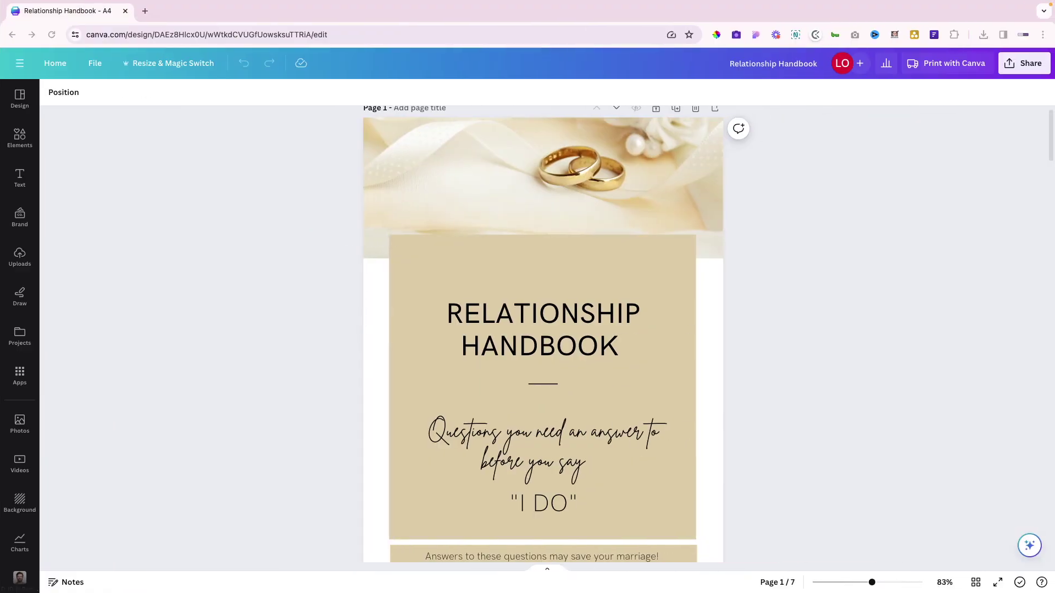
{"action": "scroll", "coordinate": [493, 296], "scroll_direction": "down", "scroll_amount": 2}
{"action": "scroll", "coordinate": [493, 296], "scroll_direction": "up", "scroll_amount": 2}
{"action": "scroll", "coordinate": [493, 296], "scroll_direction": "down", "scroll_amount": 2}
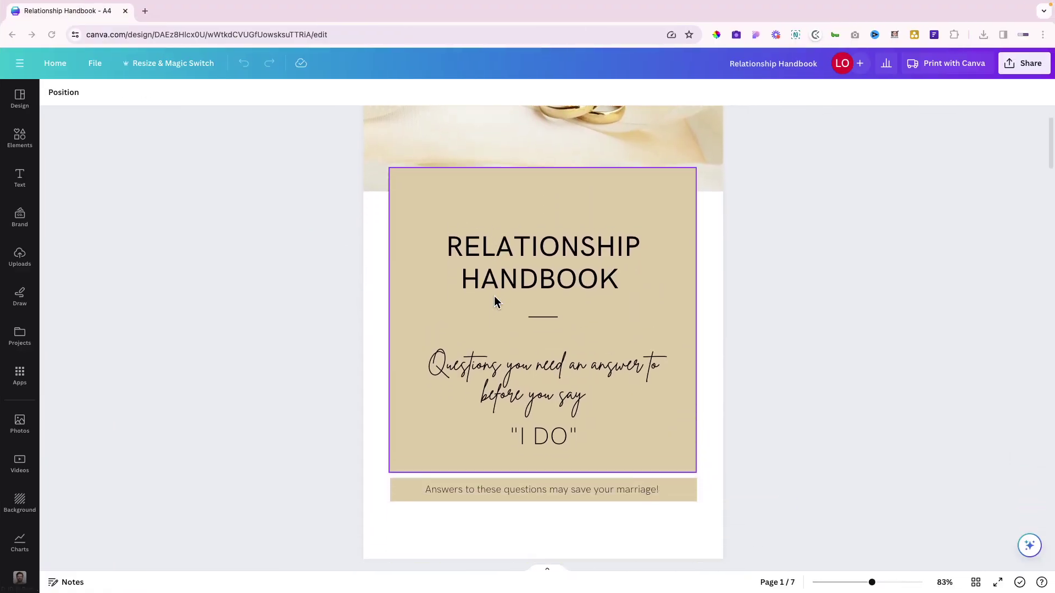
{"action": "scroll", "coordinate": [494, 303], "scroll_direction": "down", "scroll_amount": 1}
{"action": "scroll", "coordinate": [495, 302], "scroll_direction": "down", "scroll_amount": 5}
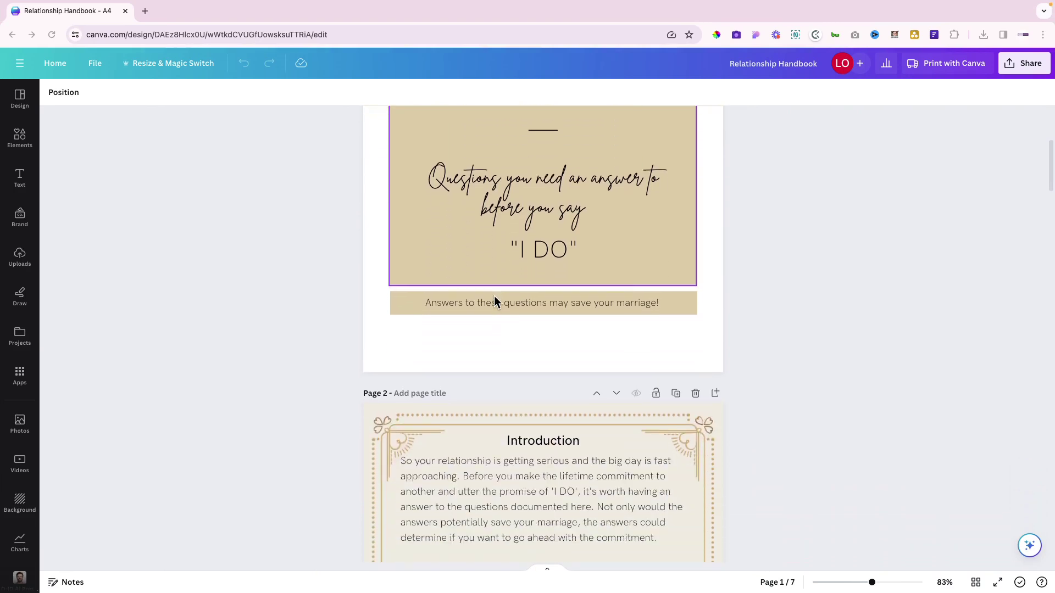
{"action": "scroll", "coordinate": [494, 301], "scroll_direction": "up", "scroll_amount": 5}
{"action": "scroll", "coordinate": [495, 301], "scroll_direction": "down", "scroll_amount": 8}
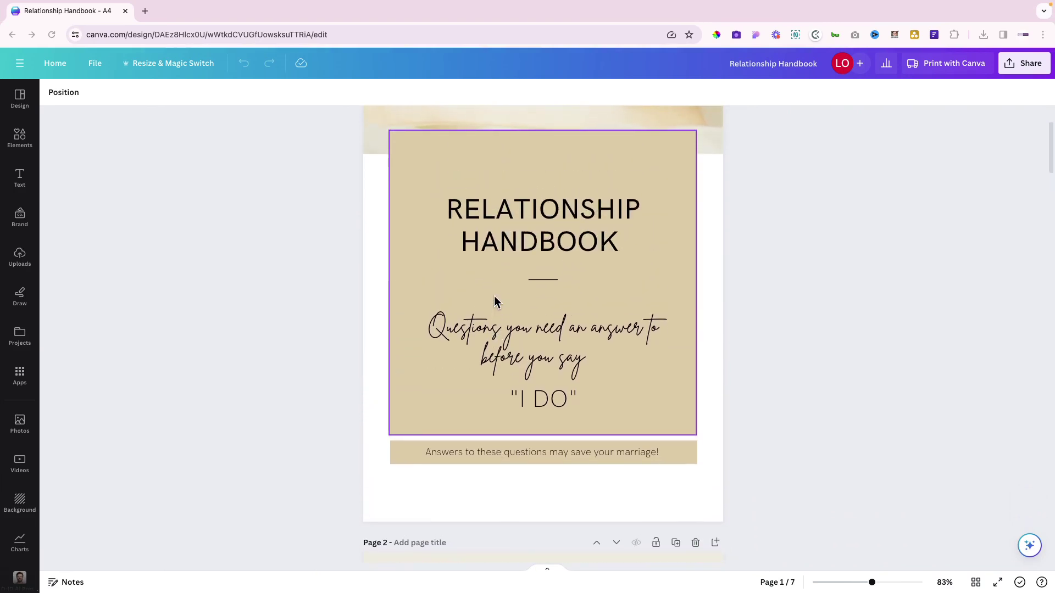
{"action": "scroll", "coordinate": [495, 301], "scroll_direction": "up", "scroll_amount": 8}
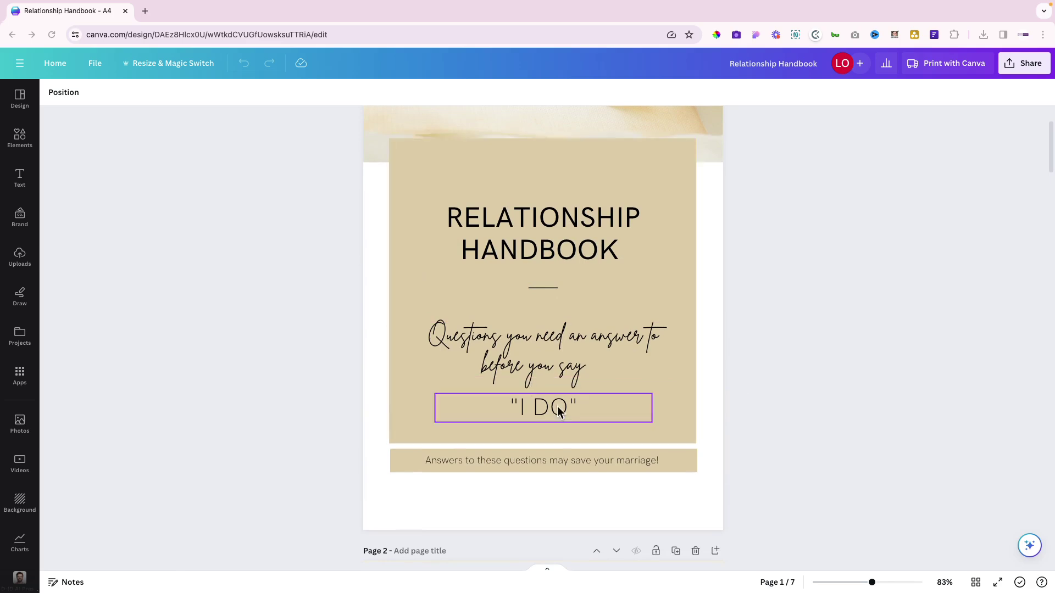
{"action": "scroll", "coordinate": [554, 424], "scroll_direction": "down", "scroll_amount": 4}
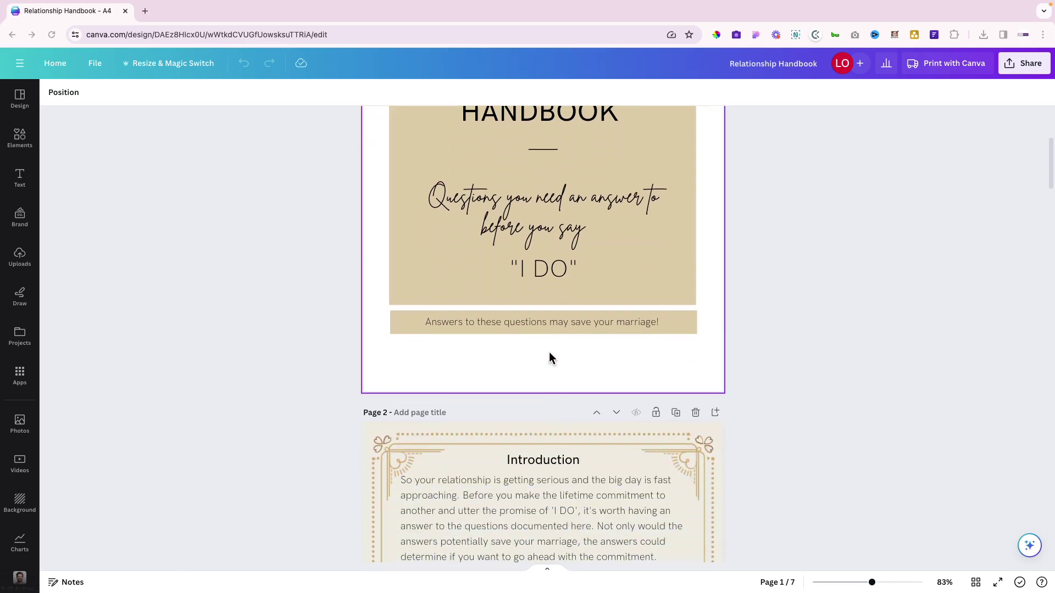
{"action": "scroll", "coordinate": [641, 331], "scroll_direction": "down", "scroll_amount": 20}
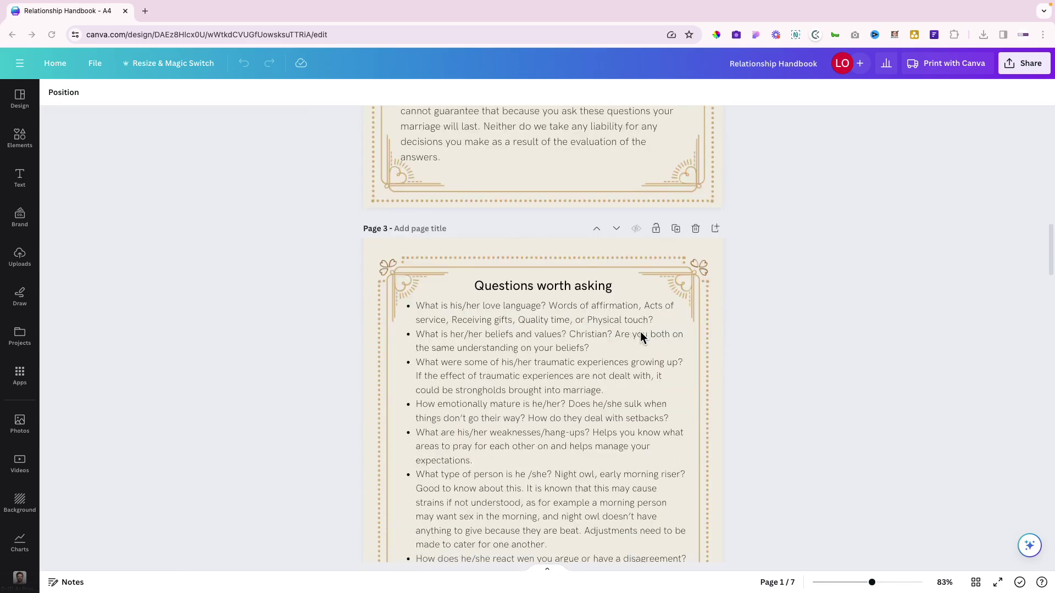
{"action": "scroll", "coordinate": [640, 331], "scroll_direction": "down", "scroll_amount": 3}
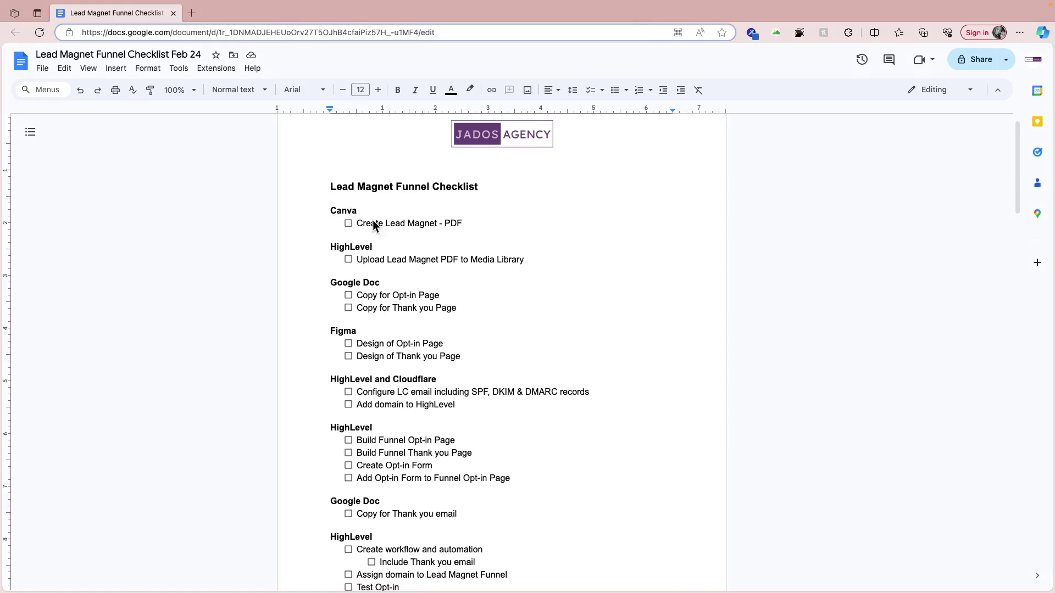
Return to the handbook design and scroll back up to the cover page
{"action": "key", "text": "ctrl+Right"}
{"action": "scroll", "coordinate": [532, 401], "scroll_direction": "down", "scroll_amount": 20}
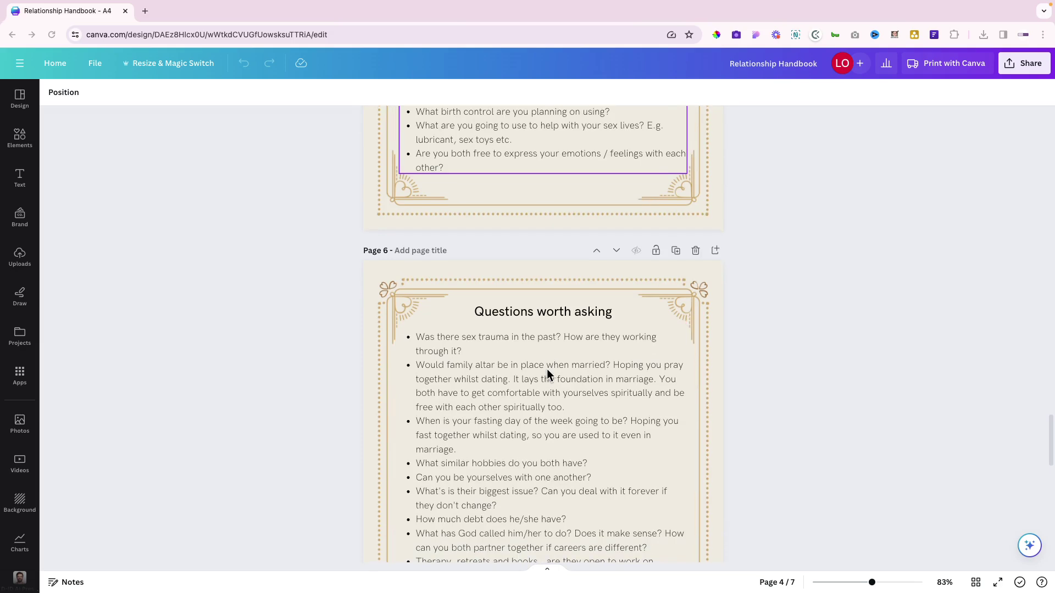
{"action": "scroll", "coordinate": [546, 368], "scroll_direction": "up", "scroll_amount": 15}
{"action": "scroll", "coordinate": [547, 369], "scroll_direction": "up", "scroll_amount": 1}
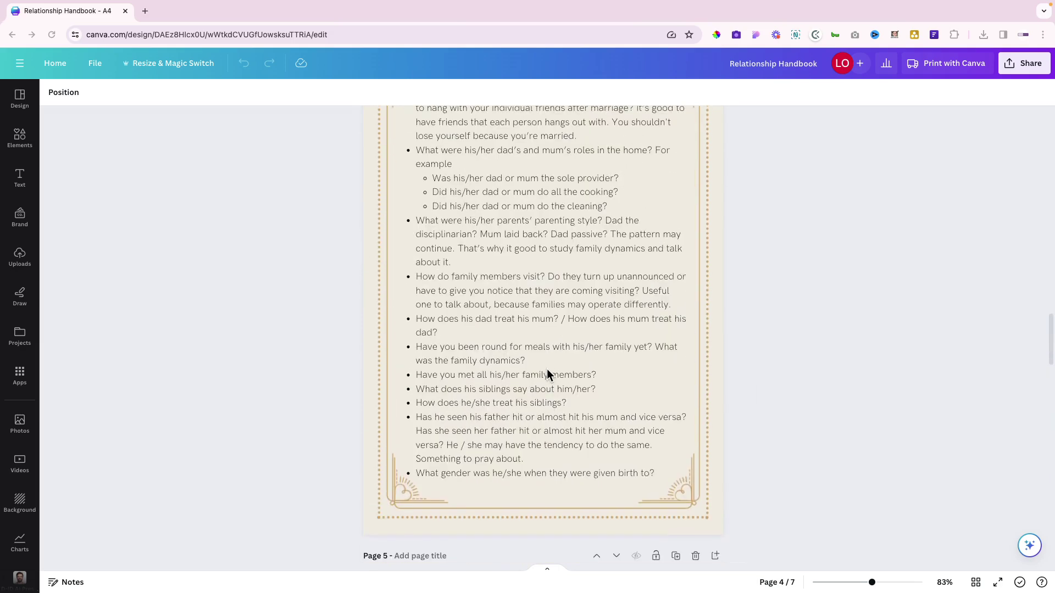
{"action": "scroll", "coordinate": [546, 368], "scroll_direction": "up", "scroll_amount": 20}
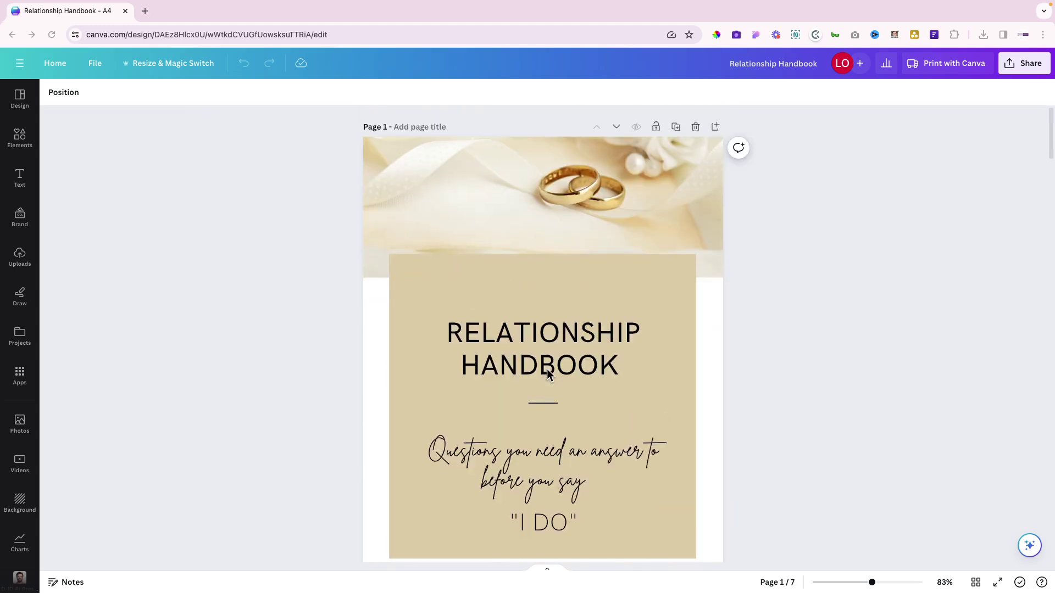
Download all pages of the handbook as PDF Standard, saving Relationship Handbook.pdf to Downloads
{"action": "left_click", "coordinate": [1010, 63]}
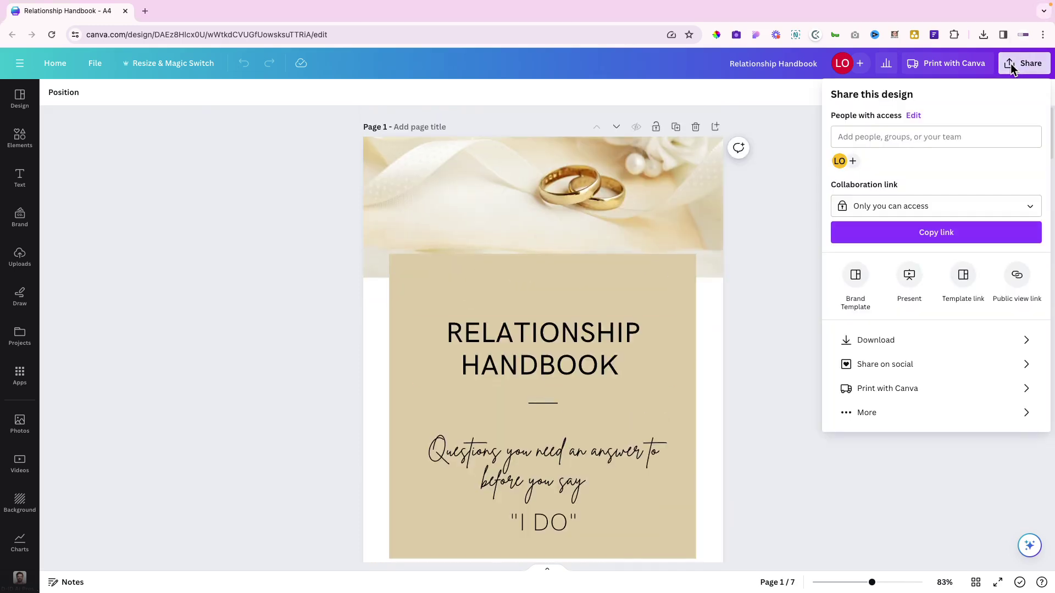
{"action": "left_click", "coordinate": [874, 341]}
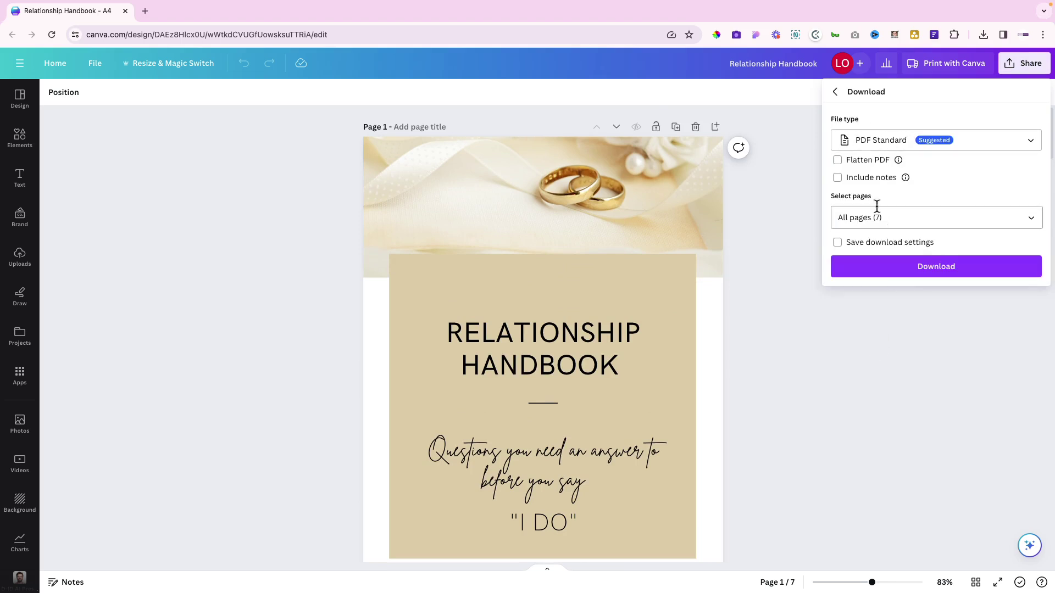
{"action": "left_click", "coordinate": [928, 269]}
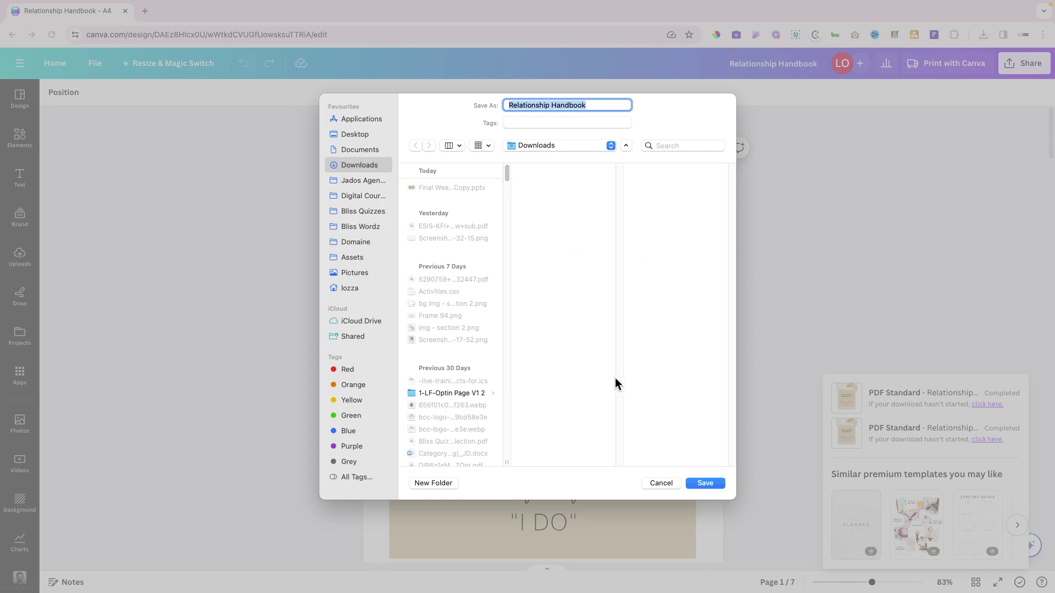
{"action": "left_click", "coordinate": [705, 483]}
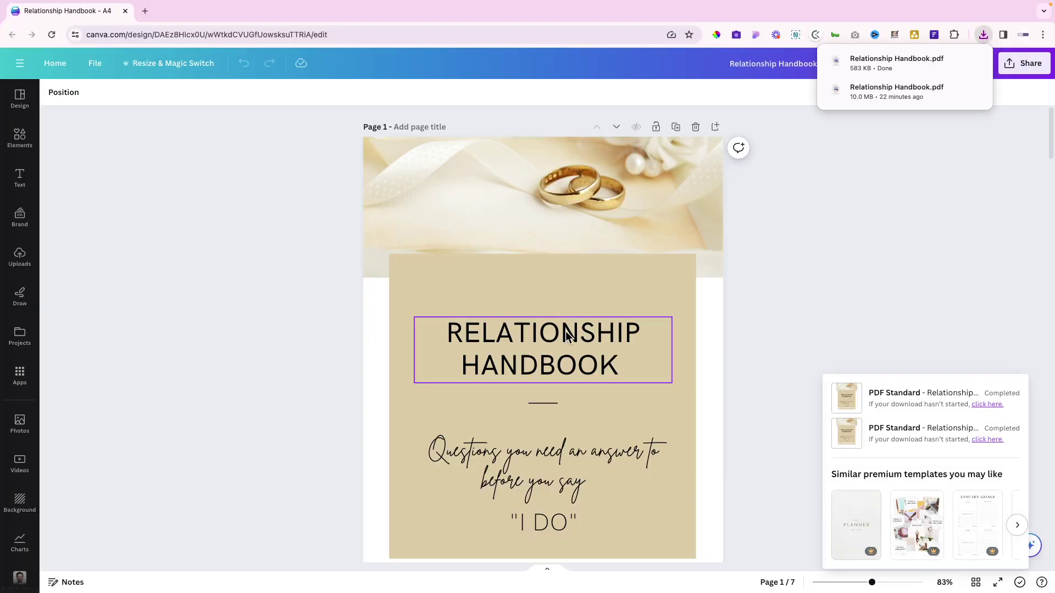
Tick Create Lead Magnet - PDF in the checklist, then move to the HighLevel space
{"action": "key", "text": "ctrl+Left"}
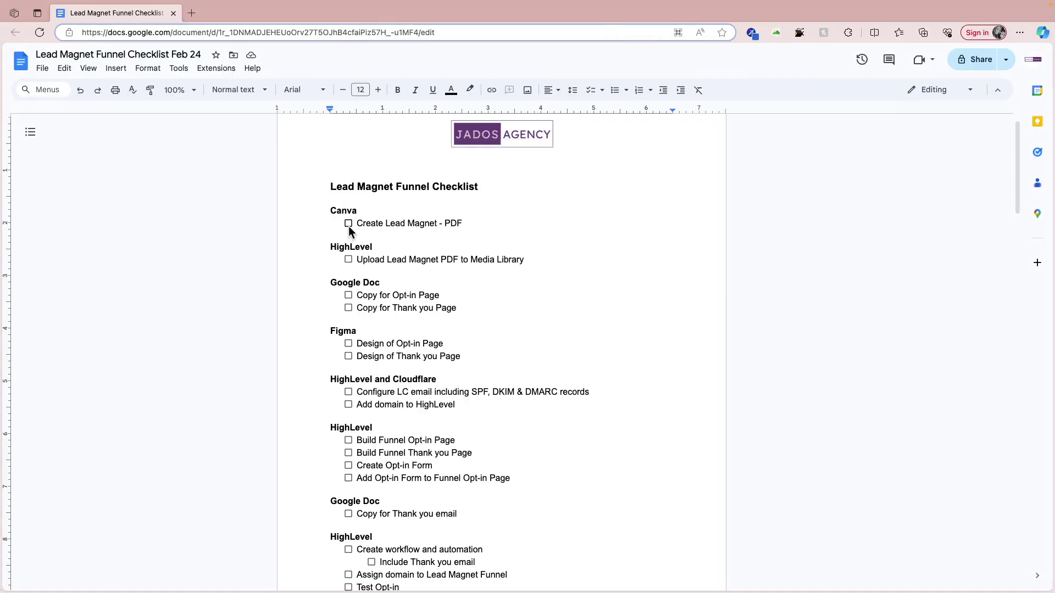
{"action": "left_click", "coordinate": [349, 224]}
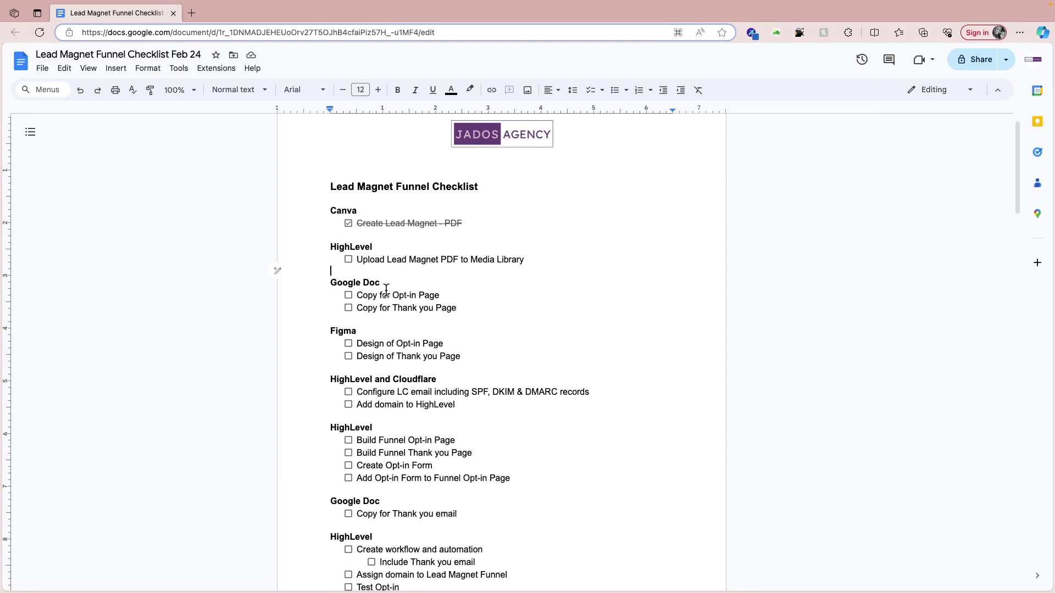
{"action": "key", "text": "ctrl+Left"}
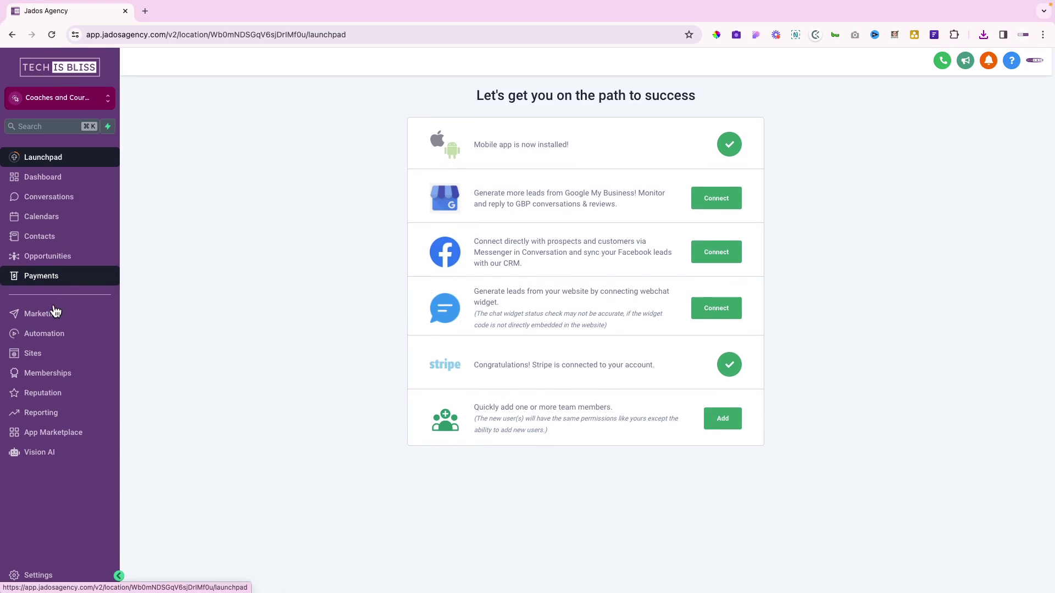
Create a media library folder named 'Lead Magnet - Pam' in HighLevel's media settings
{"action": "left_click", "coordinate": [26, 578]}
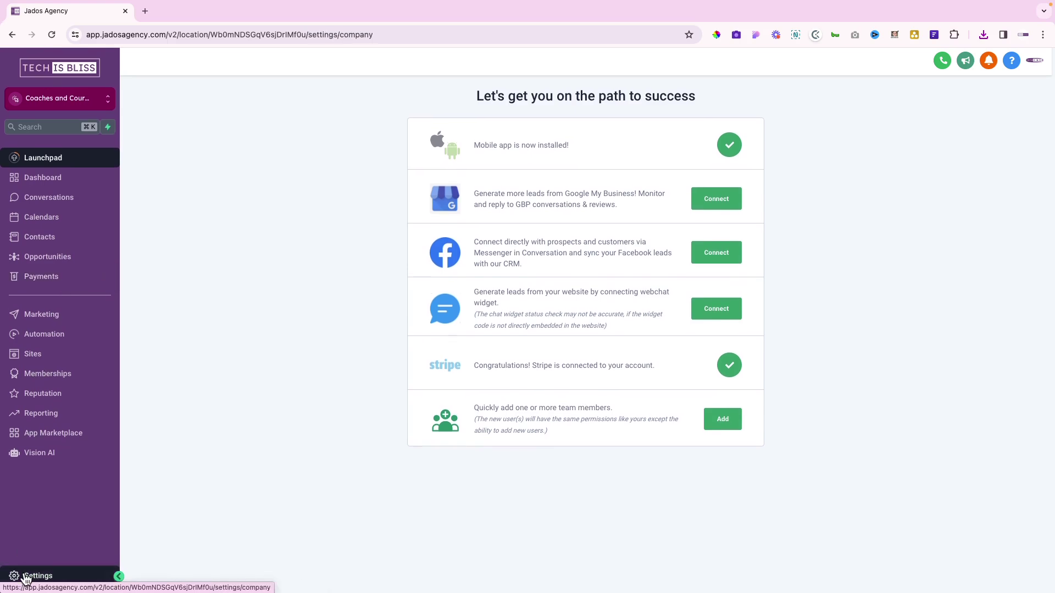
{"action": "left_click", "coordinate": [25, 574]}
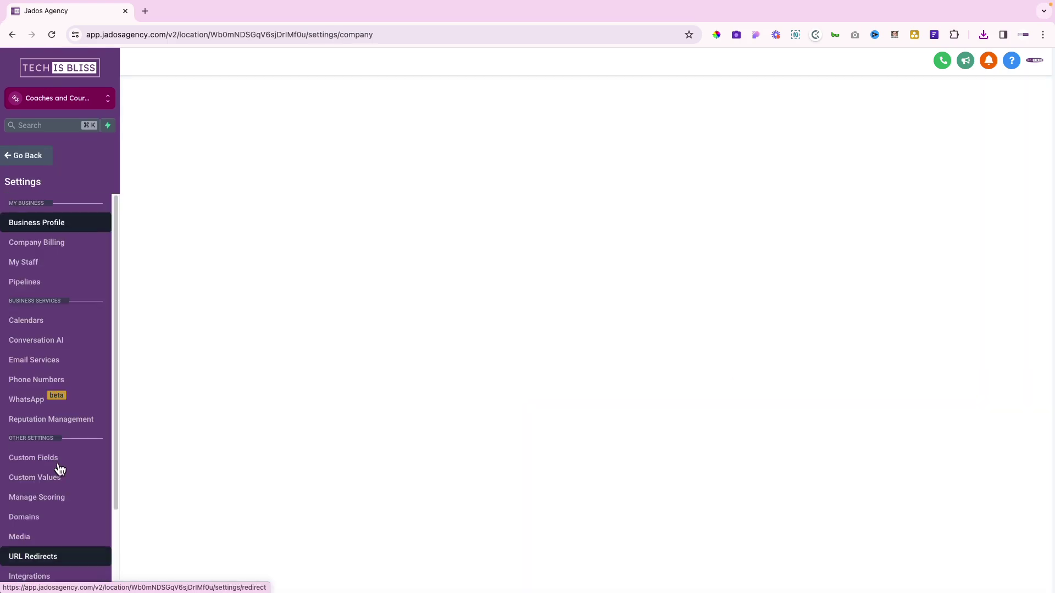
{"action": "left_click", "coordinate": [19, 537]}
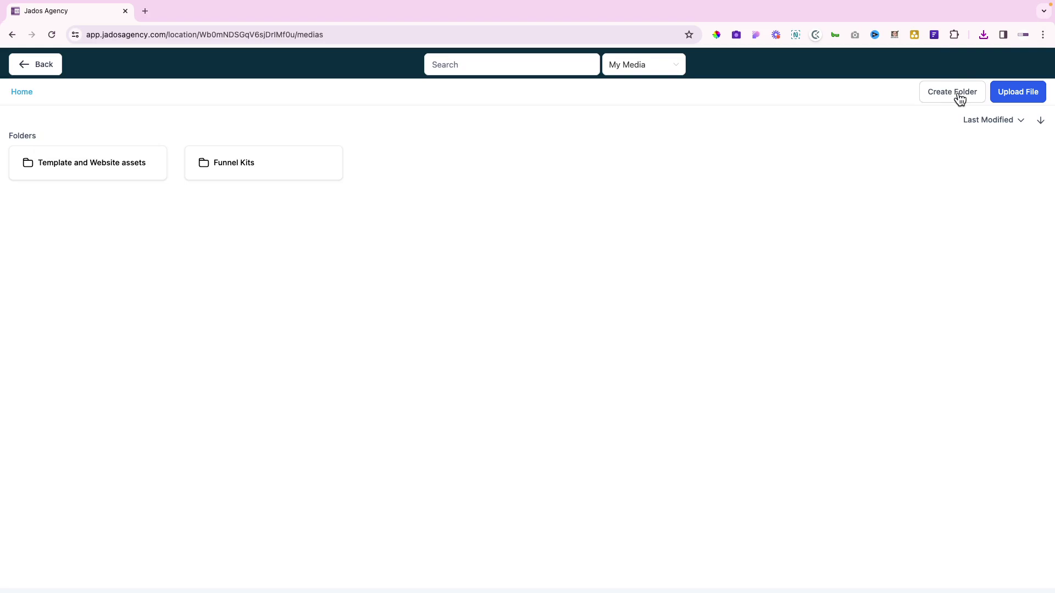
{"action": "left_click", "coordinate": [959, 96]}
{"action": "left_click", "coordinate": [520, 324]}
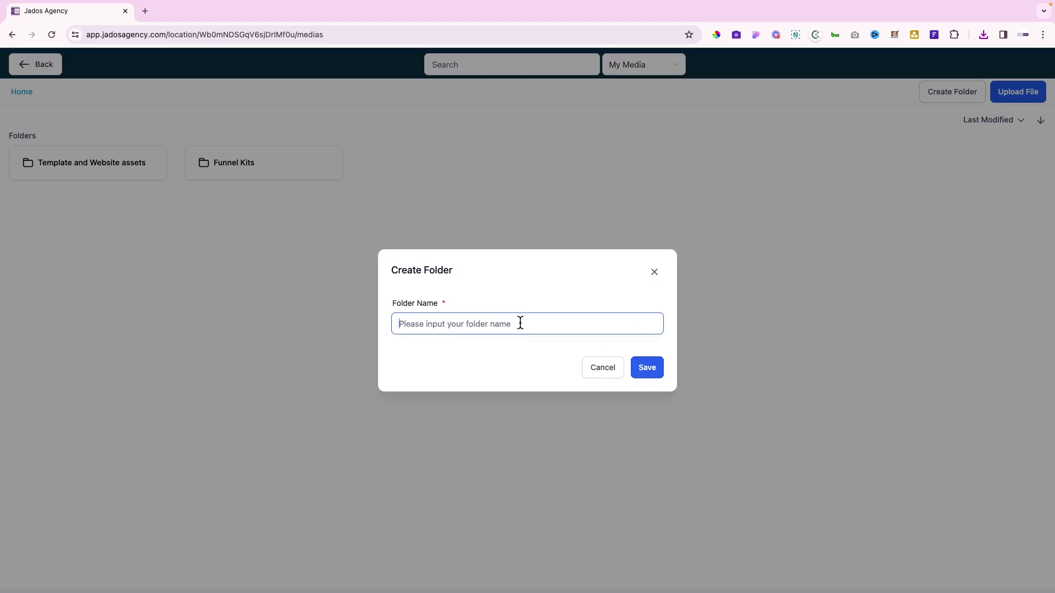
{"action": "type", "text": "Lead Magnet "}
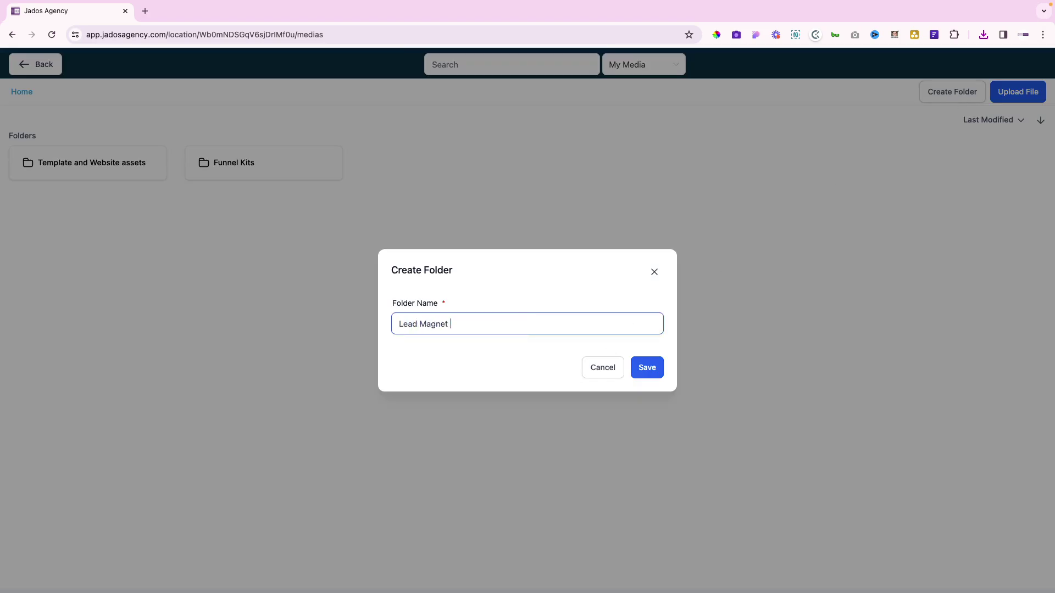
{"action": "type", "text": "- Pam"}
{"action": "left_click", "coordinate": [644, 366]}
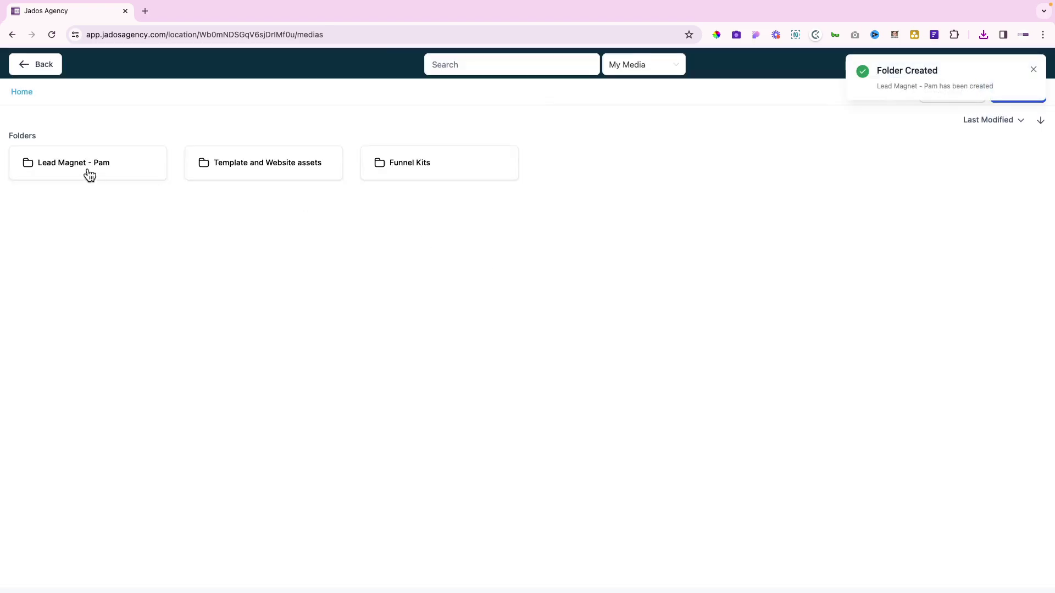
Upload Relationship Handbook.pdf from Downloads into the Lead Magnet - Pam folder
{"action": "left_click", "coordinate": [88, 170]}
{"action": "left_click", "coordinate": [1033, 70]}
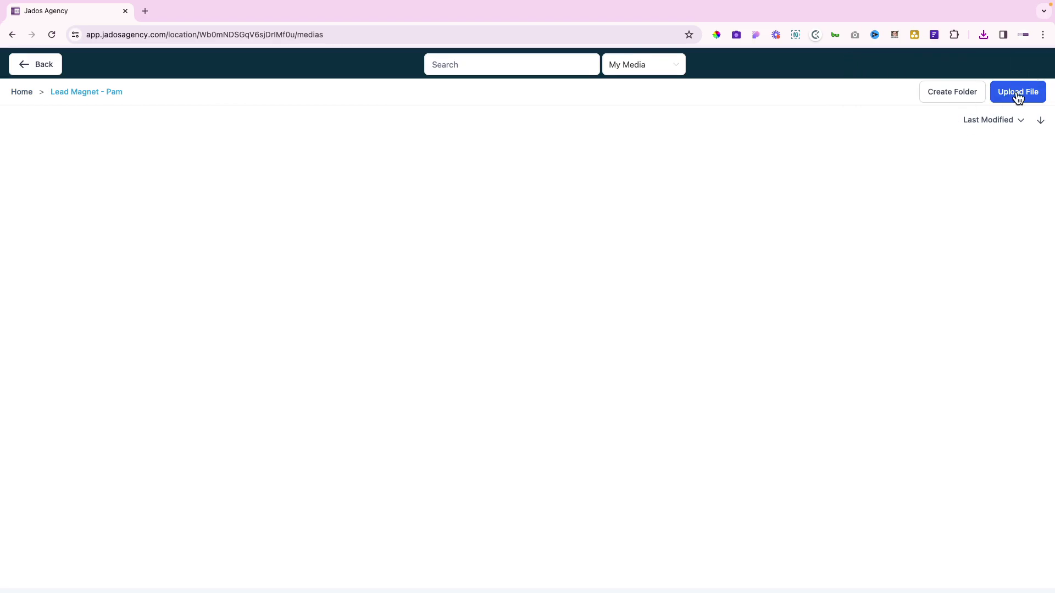
{"action": "left_click", "coordinate": [1017, 94]}
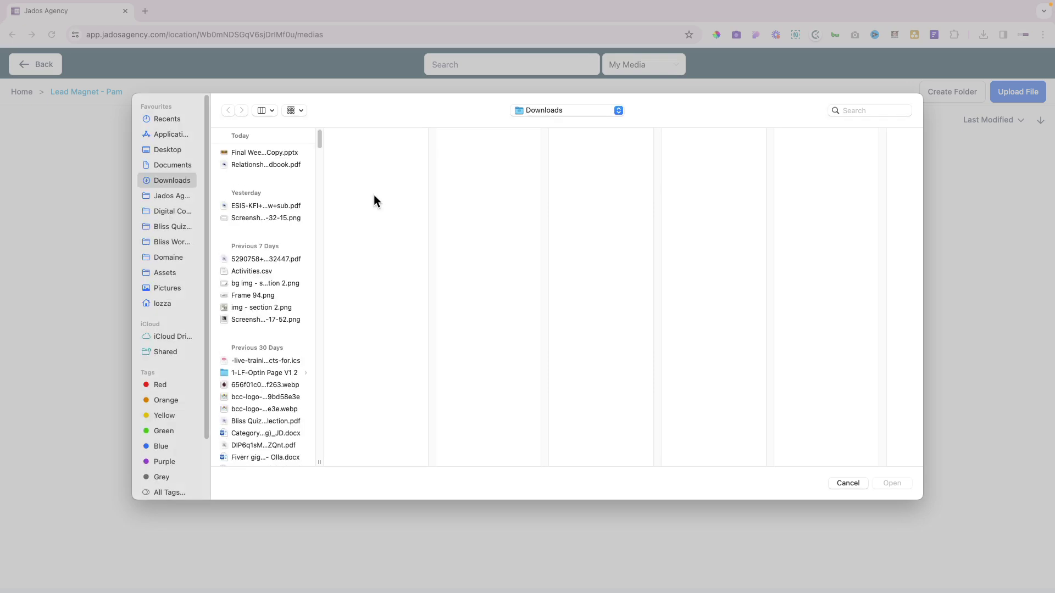
{"action": "left_click", "coordinate": [262, 166]}
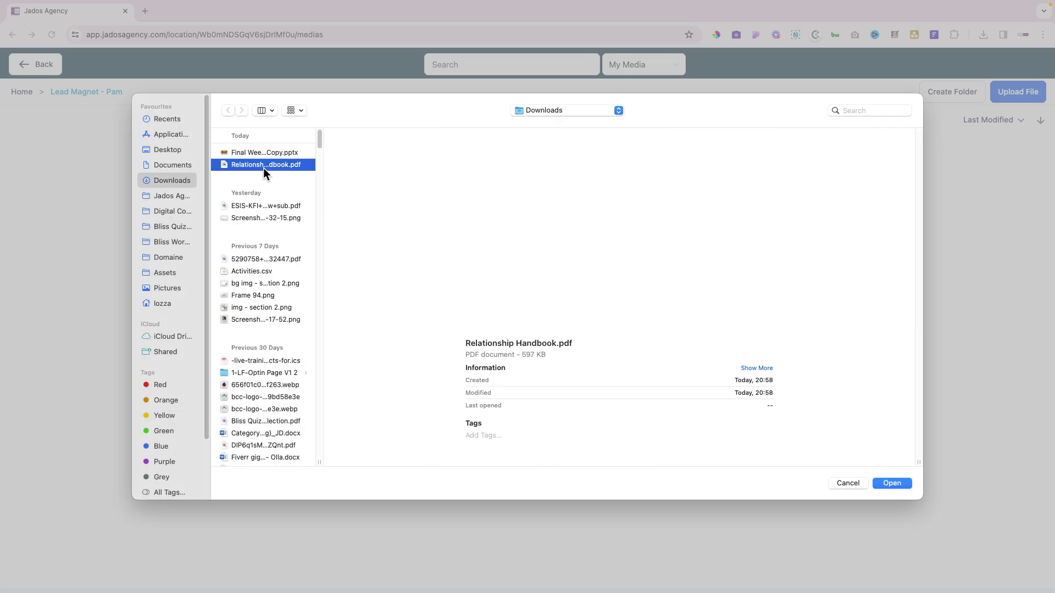
{"action": "left_click", "coordinate": [893, 483]}
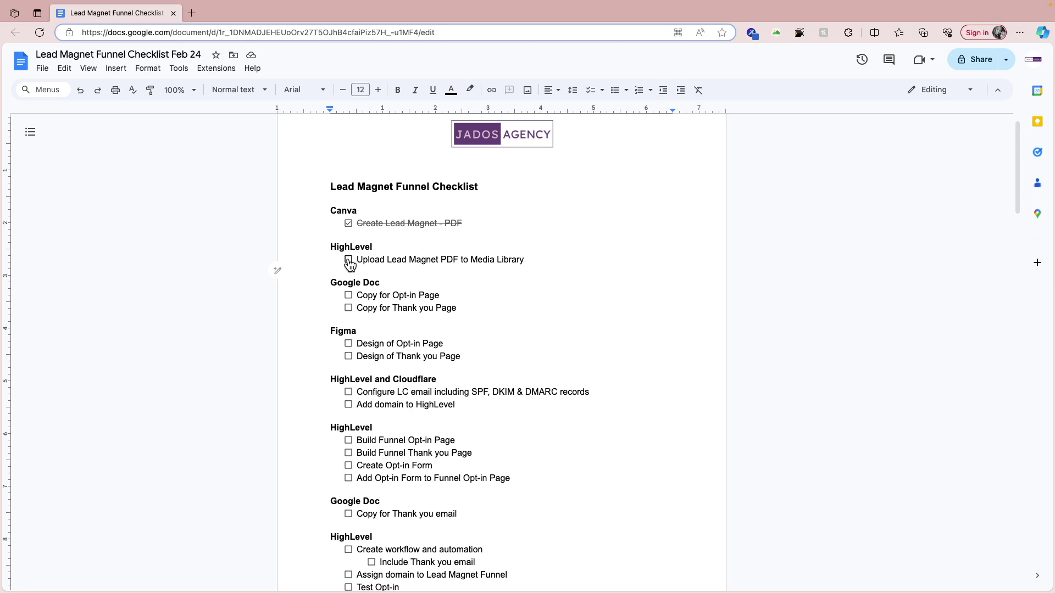
Tick Upload Lead Magnet PDF to Media Library and move to the Geru funnel canvas
{"action": "left_click", "coordinate": [349, 260]}
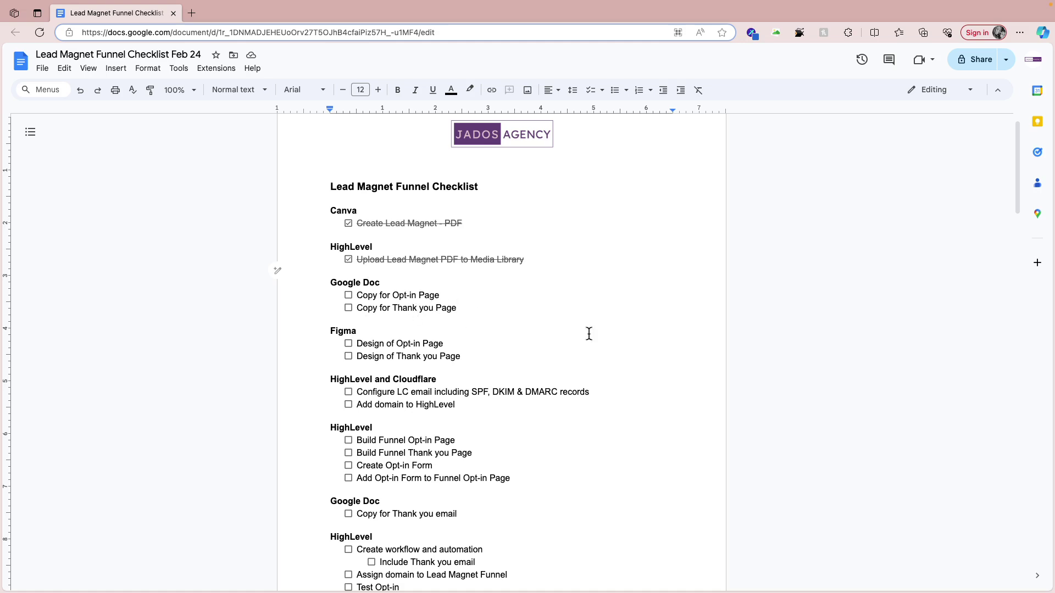
{"action": "key", "text": "ctrl+Right"}
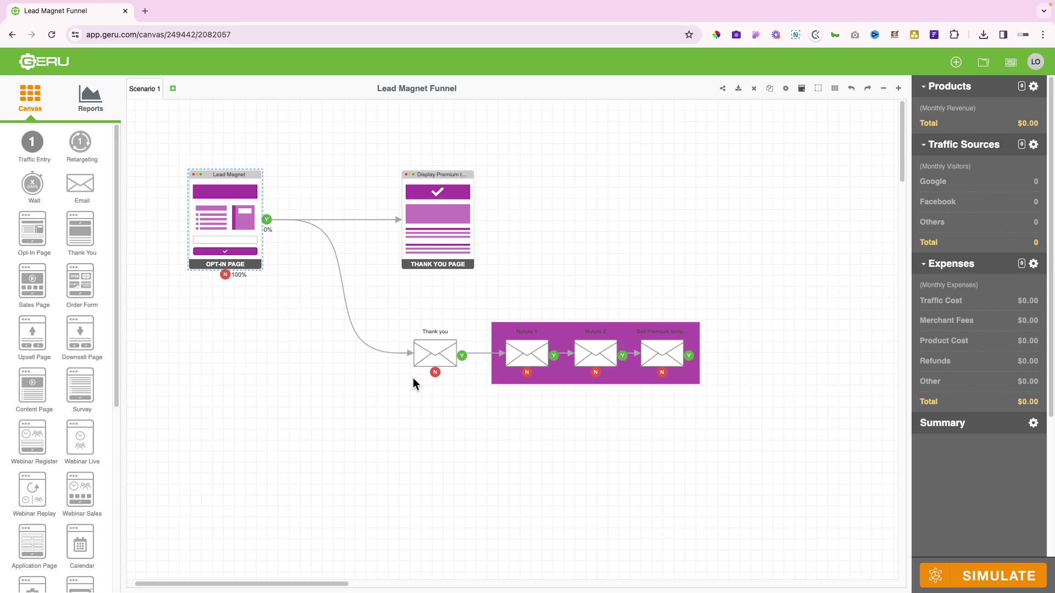
Select the Thank you email node on the Geru funnel canvas
{"action": "left_click", "coordinate": [430, 347]}
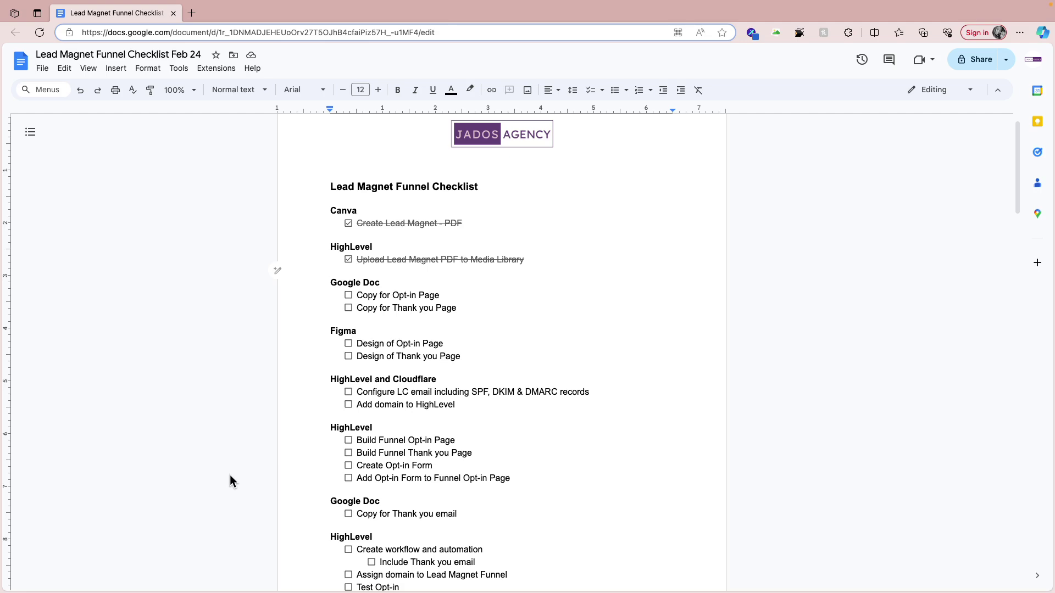
Scroll to Copy for Opt-in Page and highlight lines of its copy, including the coach's name
{"action": "scroll", "coordinate": [230, 474], "scroll_direction": "down", "scroll_amount": 10}
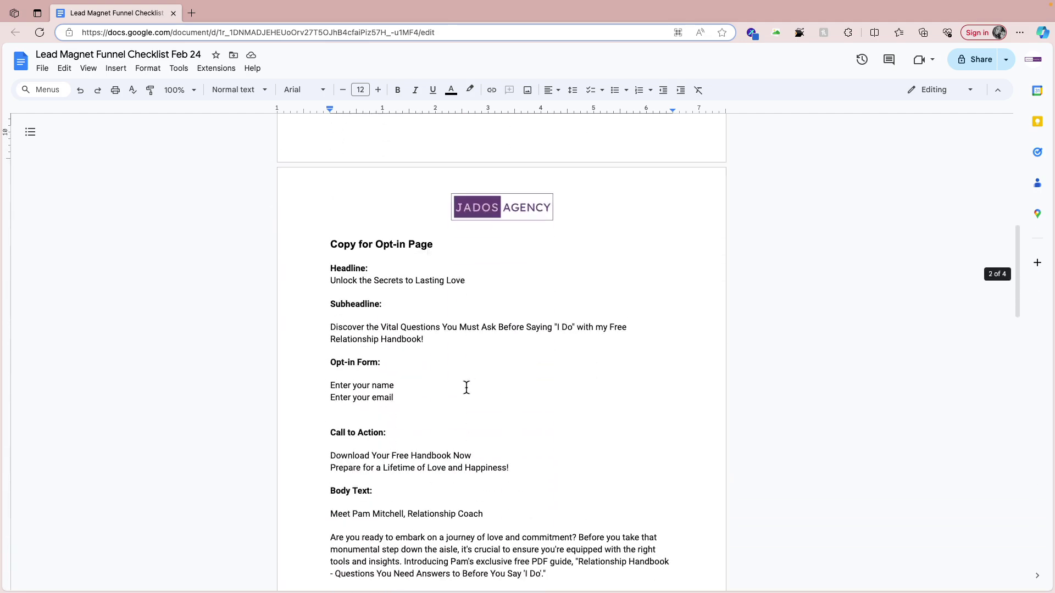
{"action": "scroll", "coordinate": [467, 388], "scroll_direction": "down", "scroll_amount": 2}
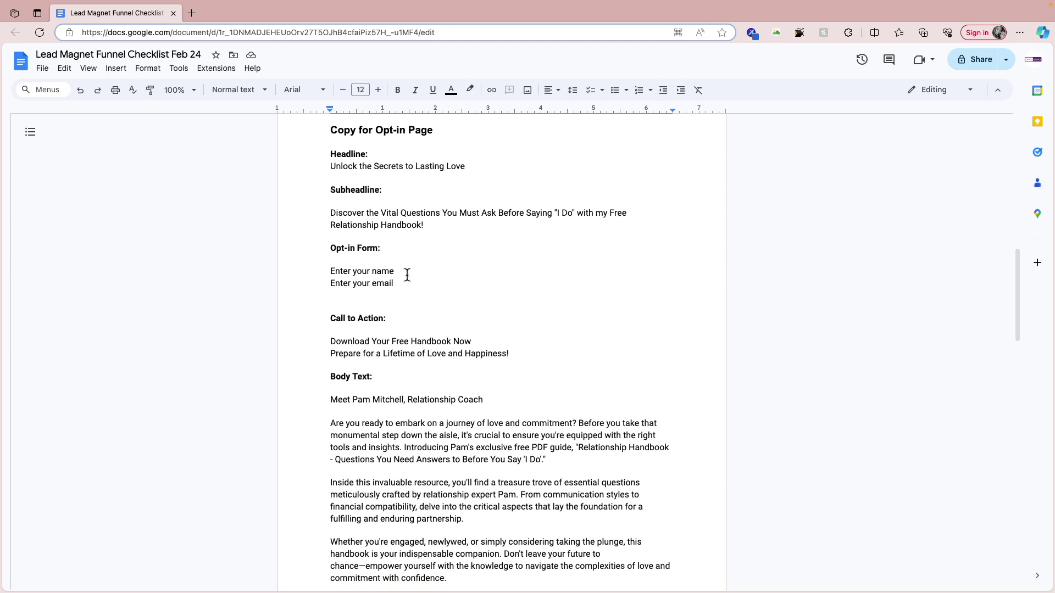
{"action": "scroll", "coordinate": [405, 287], "scroll_direction": "down", "scroll_amount": 1}
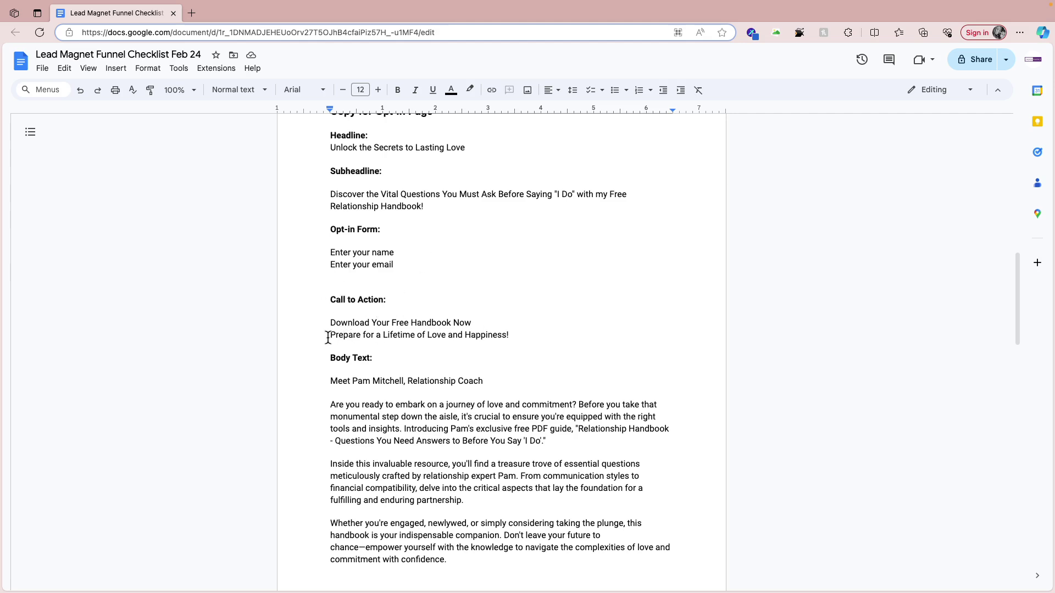
{"action": "left_click_drag", "start_coordinate": [328, 337], "coordinate": [533, 339]}
{"action": "scroll", "coordinate": [533, 340], "scroll_direction": "down", "scroll_amount": 3}
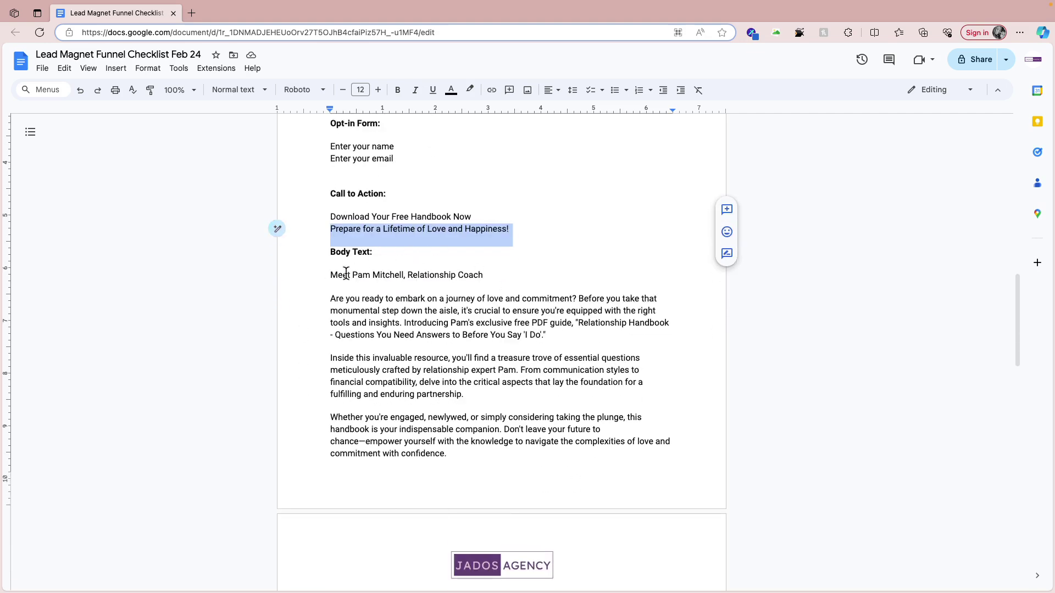
{"action": "left_click_drag", "start_coordinate": [353, 275], "coordinate": [417, 273]}
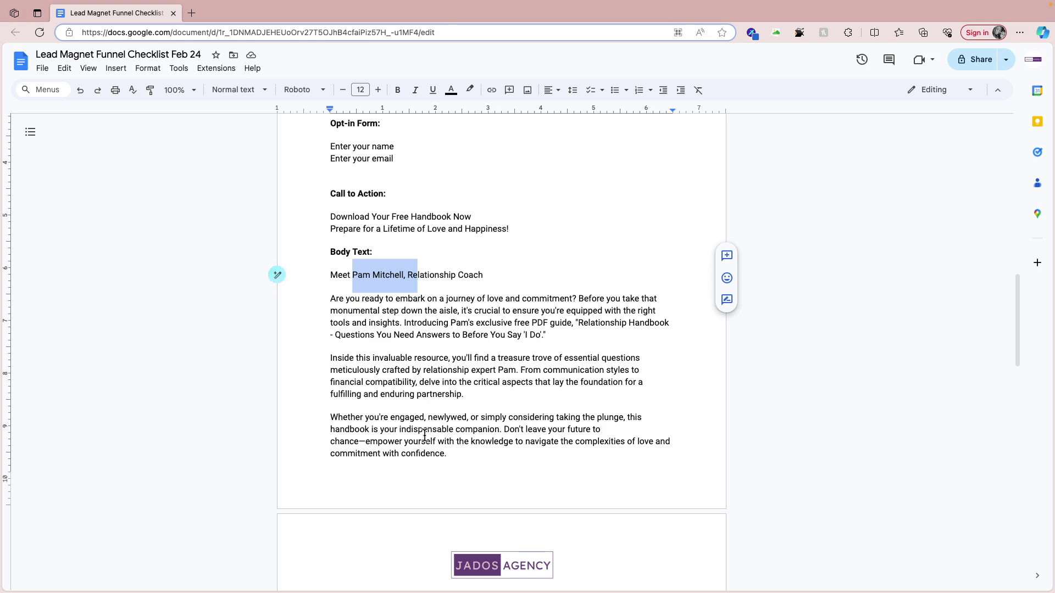
{"action": "scroll", "coordinate": [425, 435], "scroll_direction": "down", "scroll_amount": 1}
{"action": "scroll", "coordinate": [425, 435], "scroll_direction": "up", "scroll_amount": 7}
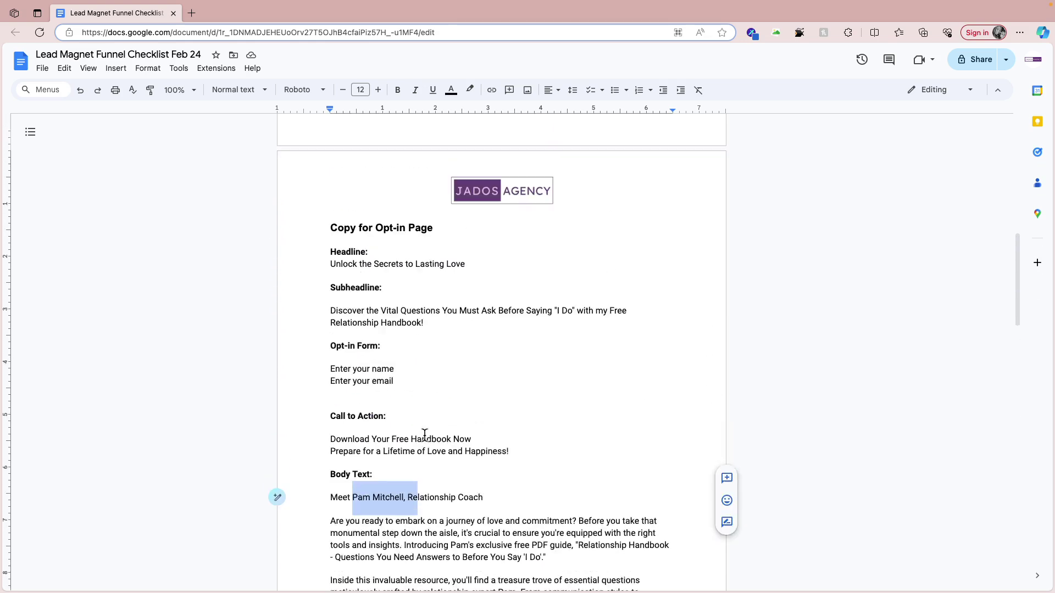
{"action": "scroll", "coordinate": [420, 364], "scroll_direction": "down", "scroll_amount": 20}
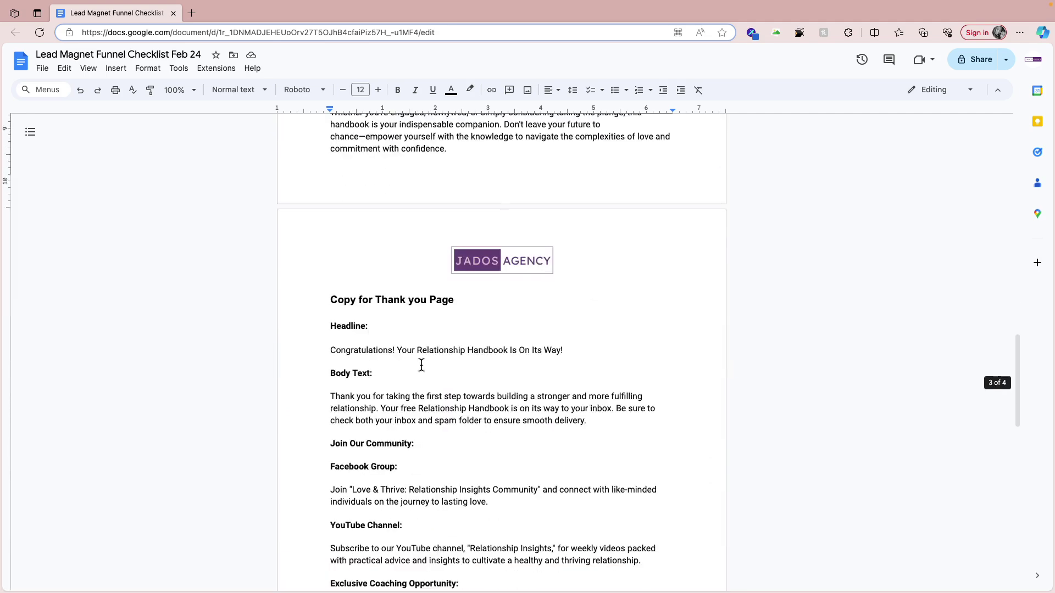
{"action": "scroll", "coordinate": [421, 364], "scroll_direction": "down", "scroll_amount": 1}
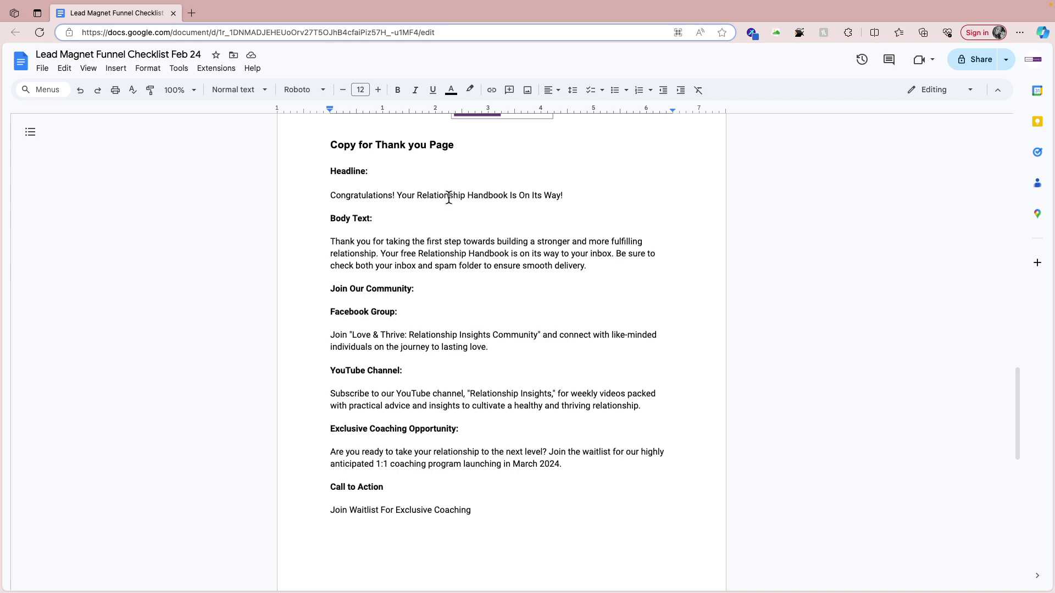
{"action": "scroll", "coordinate": [486, 217], "scroll_direction": "down", "scroll_amount": 1}
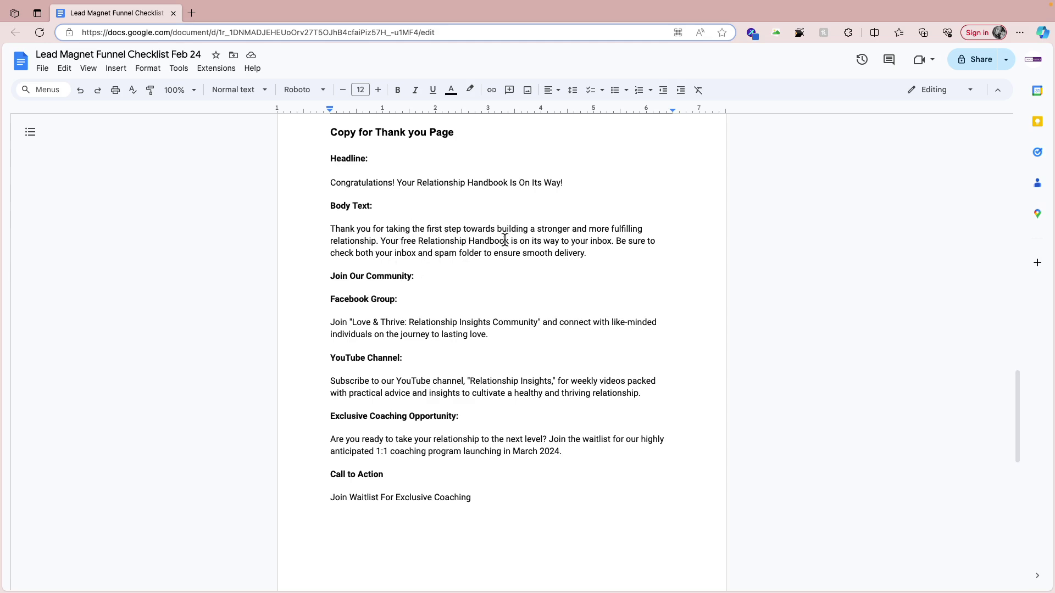
{"action": "left_click_drag", "start_coordinate": [435, 254], "coordinate": [482, 256]}
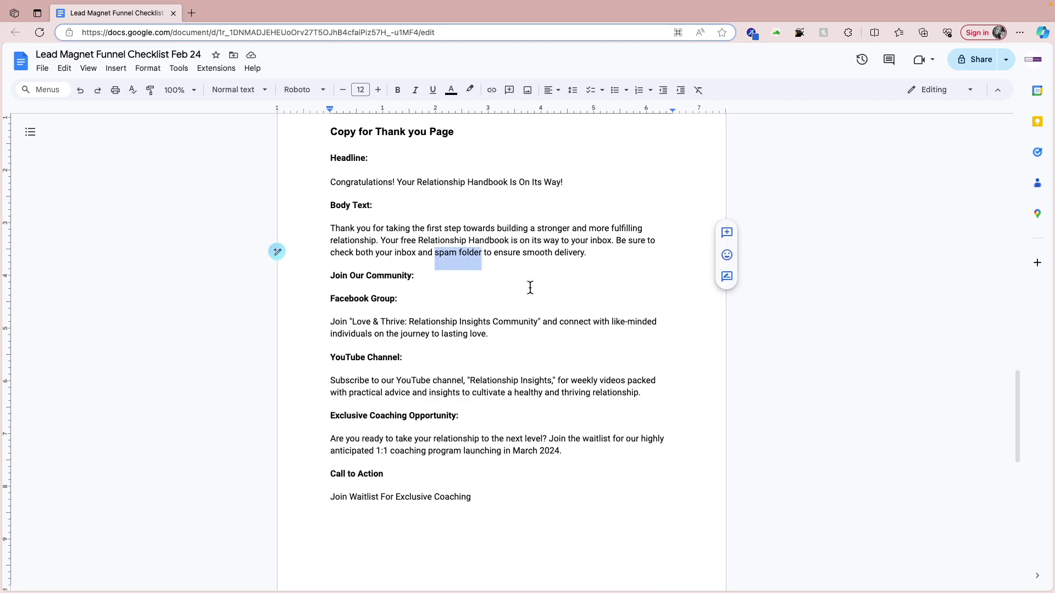
{"action": "scroll", "coordinate": [531, 283], "scroll_direction": "down", "scroll_amount": 1}
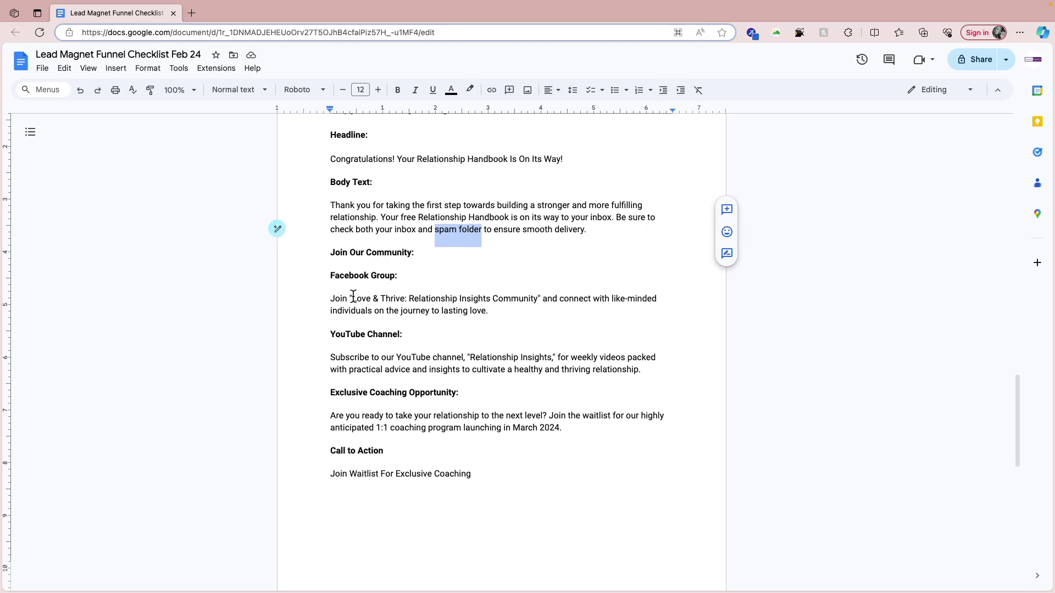
{"action": "left_click", "coordinate": [371, 300]}
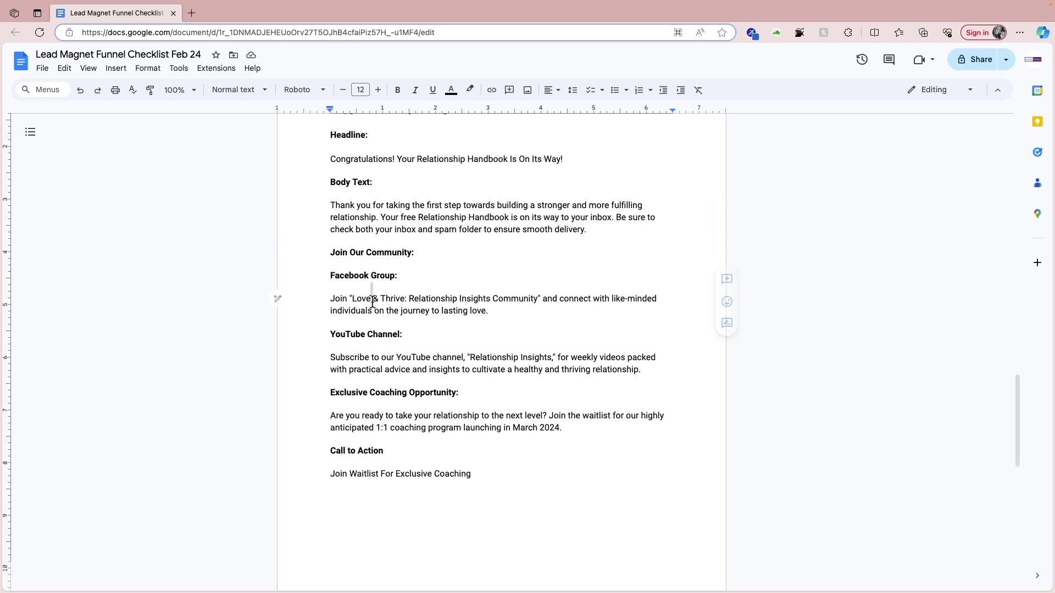
{"action": "left_click", "coordinate": [369, 358]}
{"action": "scroll", "coordinate": [363, 434], "scroll_direction": "down", "scroll_amount": 2}
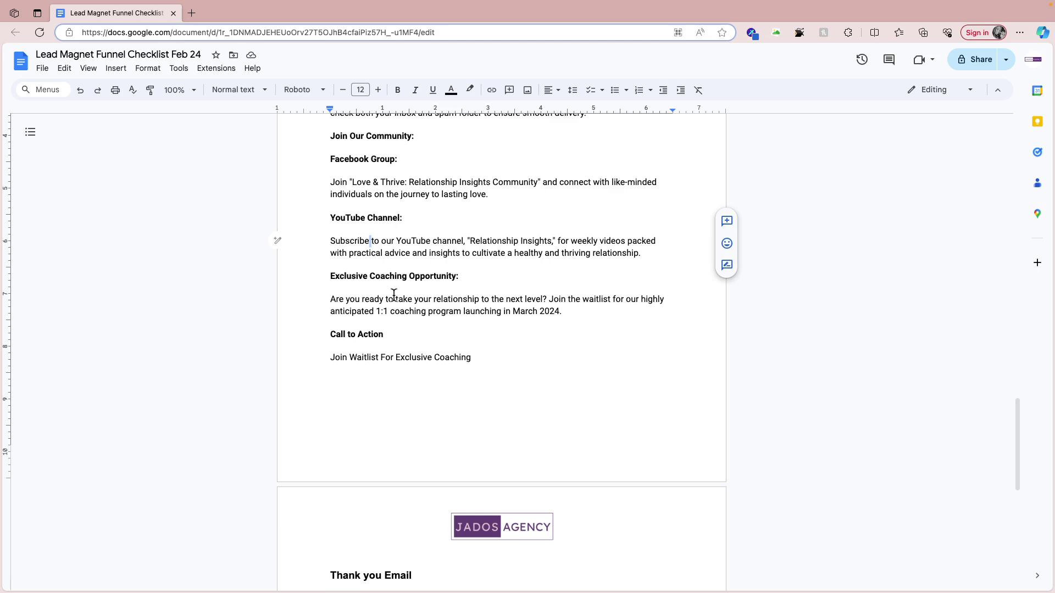
{"action": "scroll", "coordinate": [538, 343], "scroll_direction": "up", "scroll_amount": 2}
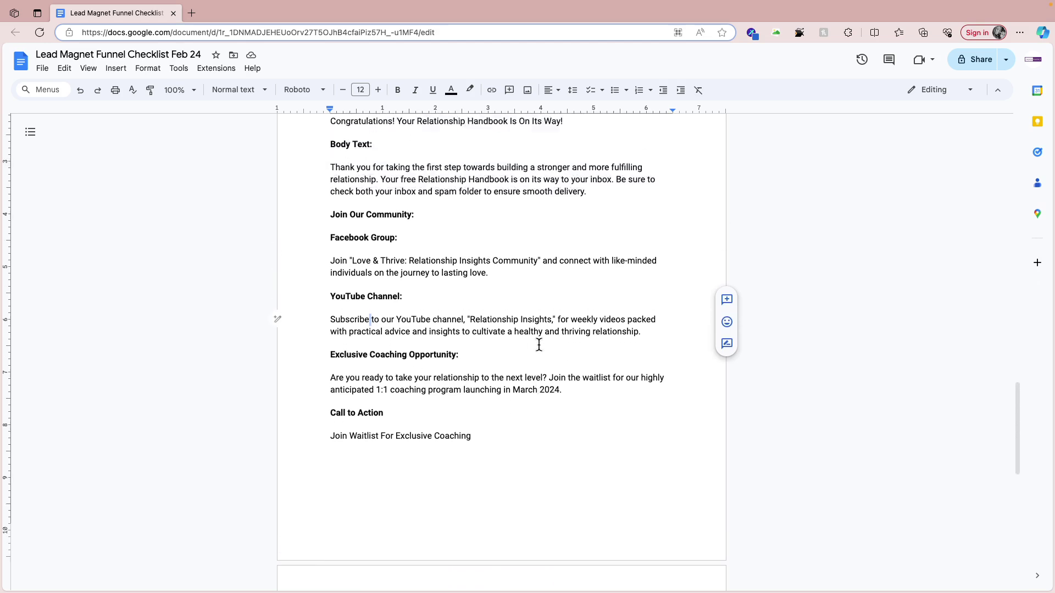
{"action": "scroll", "coordinate": [539, 345], "scroll_direction": "up", "scroll_amount": 1}
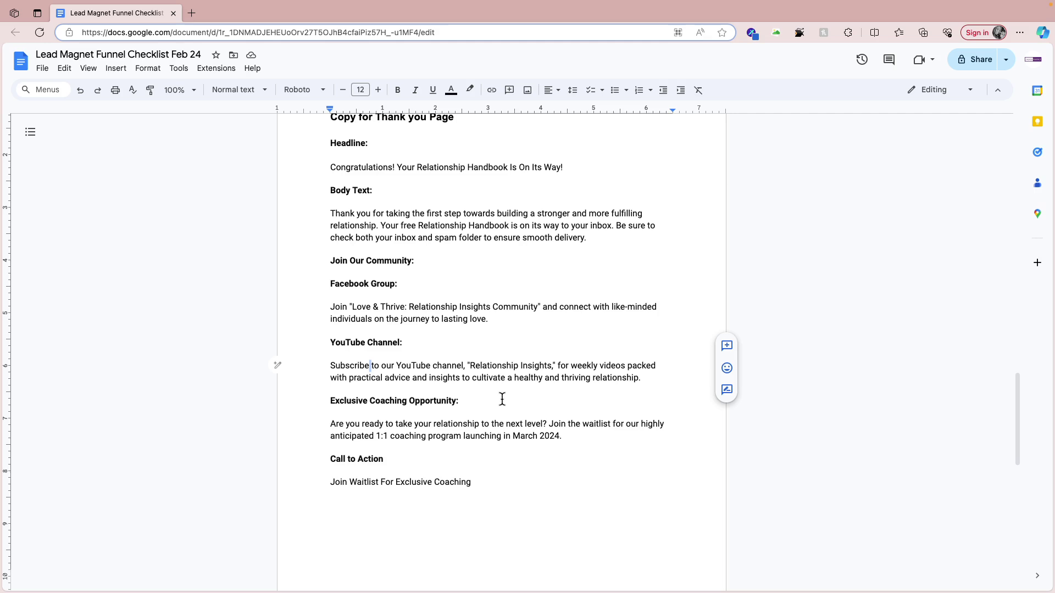
{"action": "scroll", "coordinate": [502, 400], "scroll_direction": "up", "scroll_amount": 1}
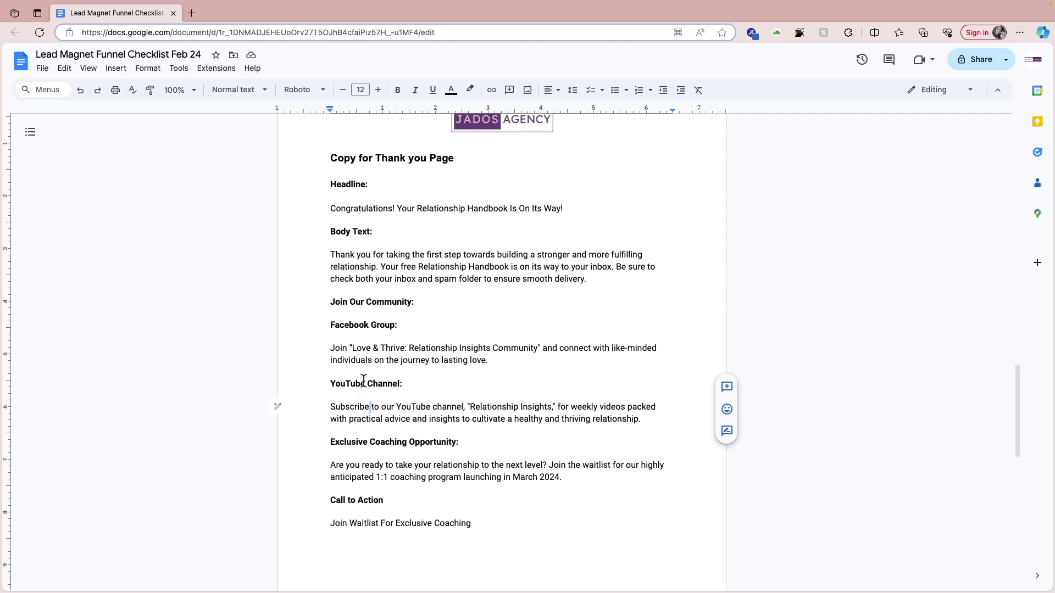
{"action": "scroll", "coordinate": [374, 378], "scroll_direction": "up", "scroll_amount": 20}
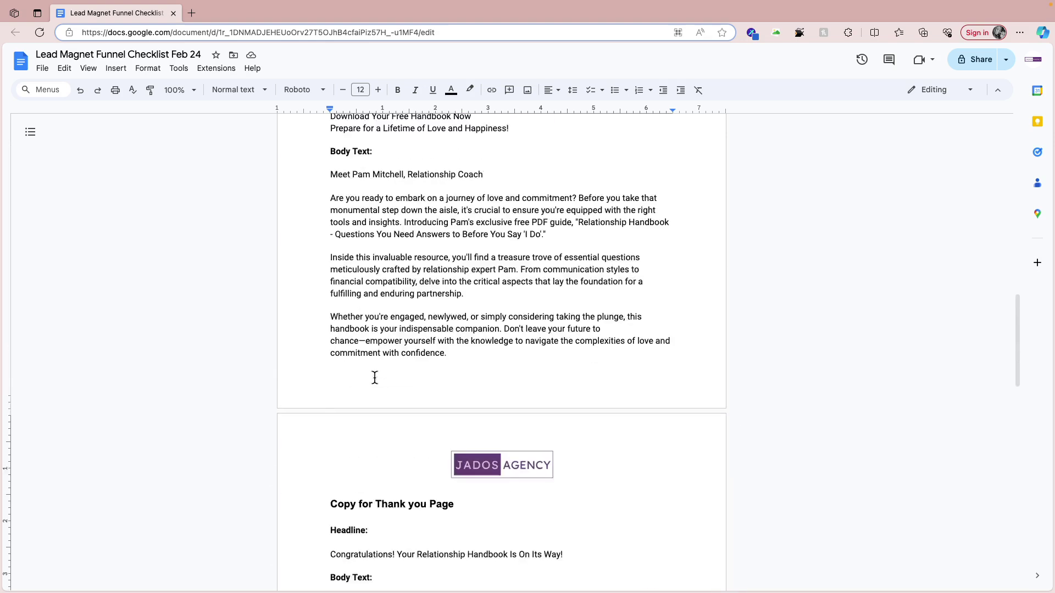
Tick the Copy for Thank you Page item and scroll further down the checklist
{"action": "left_click", "coordinate": [348, 336]}
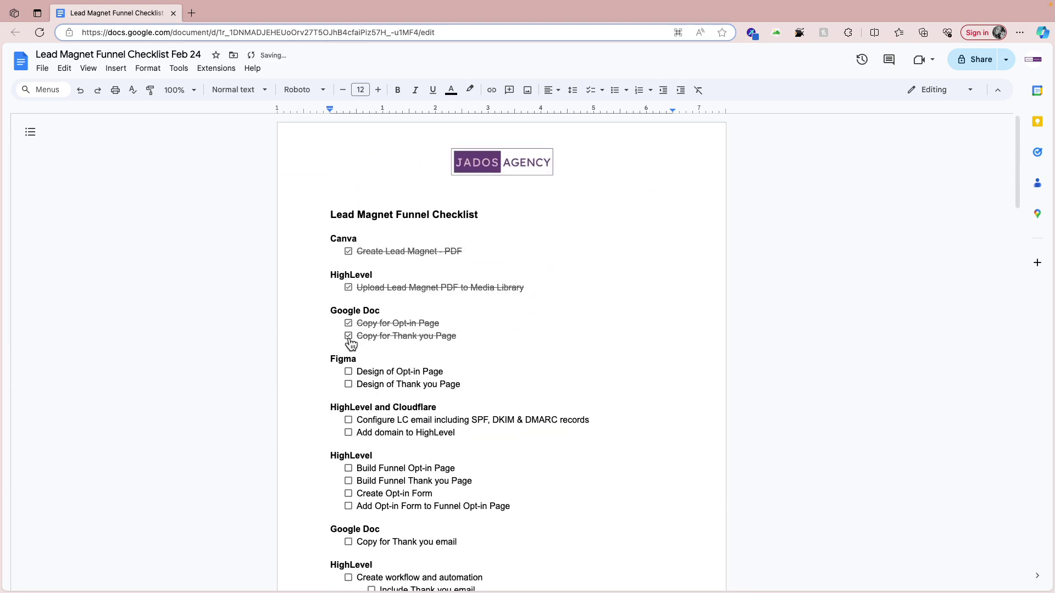
{"action": "scroll", "coordinate": [352, 395], "scroll_direction": "down", "scroll_amount": 1}
{"action": "scroll", "coordinate": [352, 394], "scroll_direction": "down", "scroll_amount": 1}
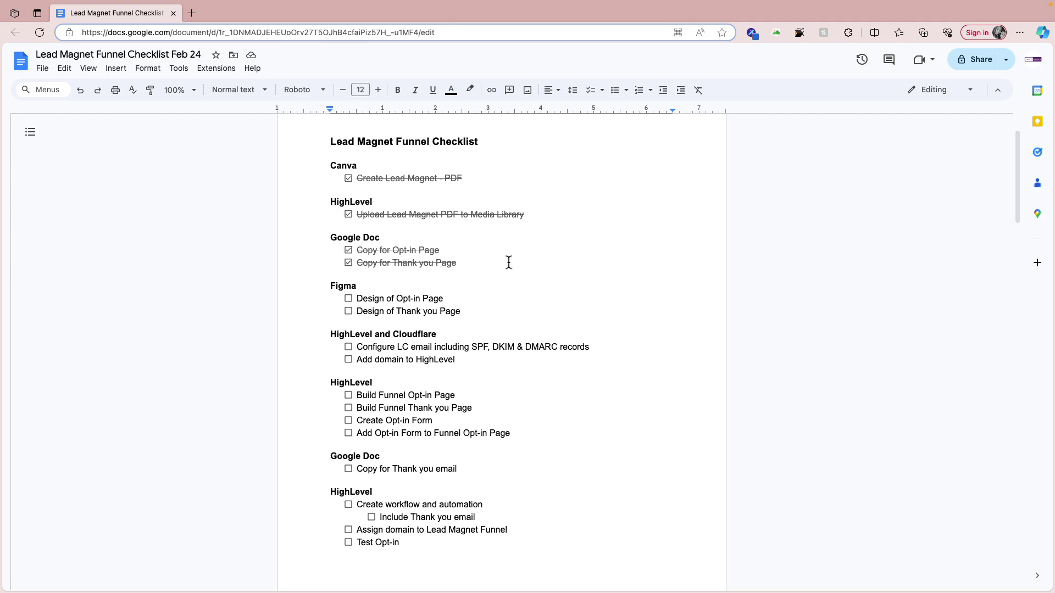
{"action": "key", "text": "ctrl+Right"}
{"action": "key", "text": "ctrl+Right"}
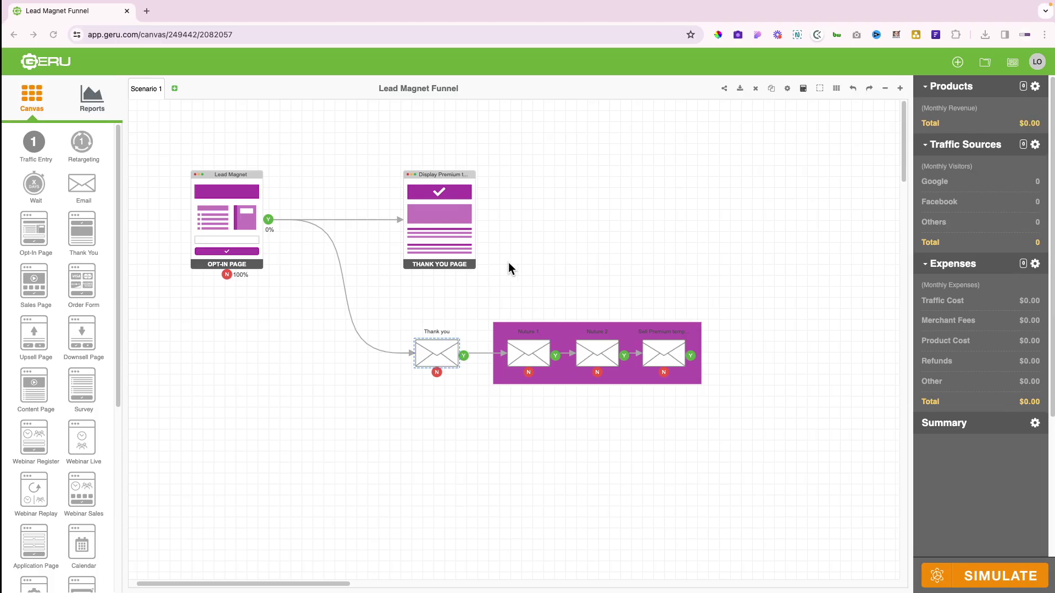
{"action": "key", "text": "ctrl+Right"}
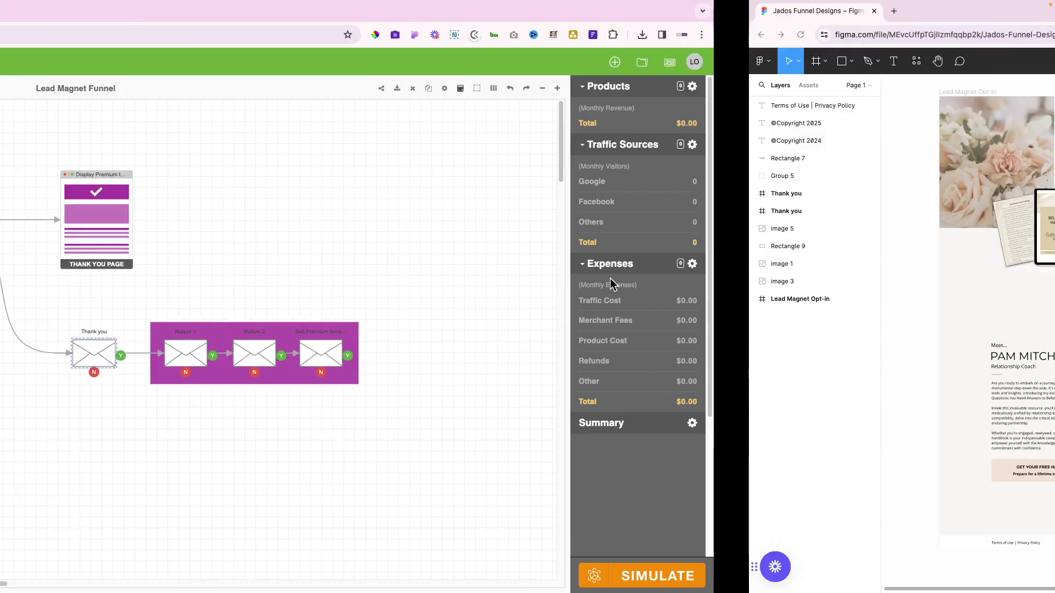
{"action": "scroll", "coordinate": [610, 278], "scroll_direction": "up", "scroll_amount": 2}
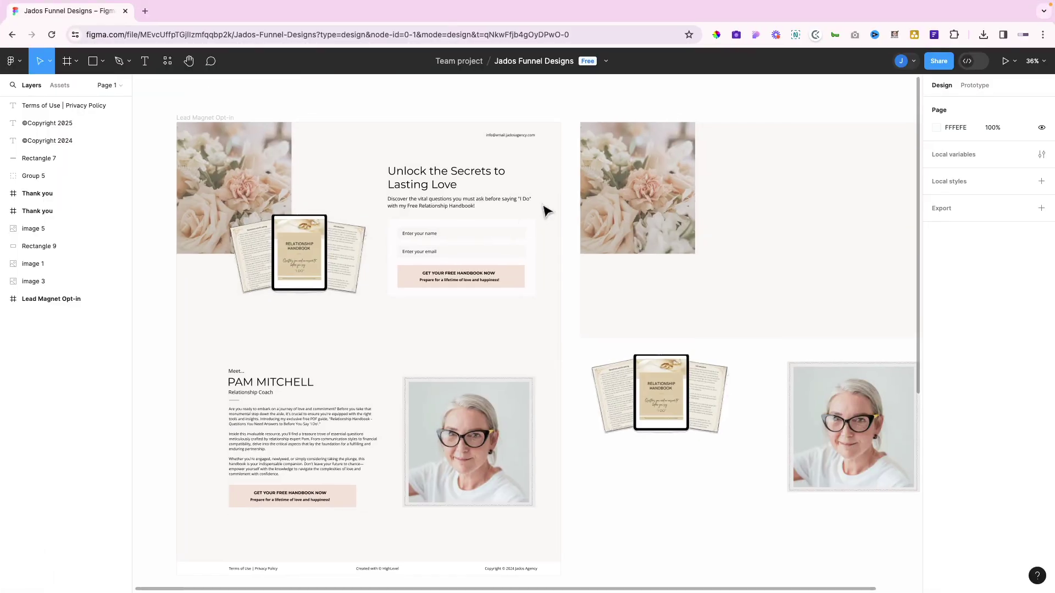
{"action": "scroll", "coordinate": [535, 109], "scroll_direction": "left", "scroll_amount": 2}
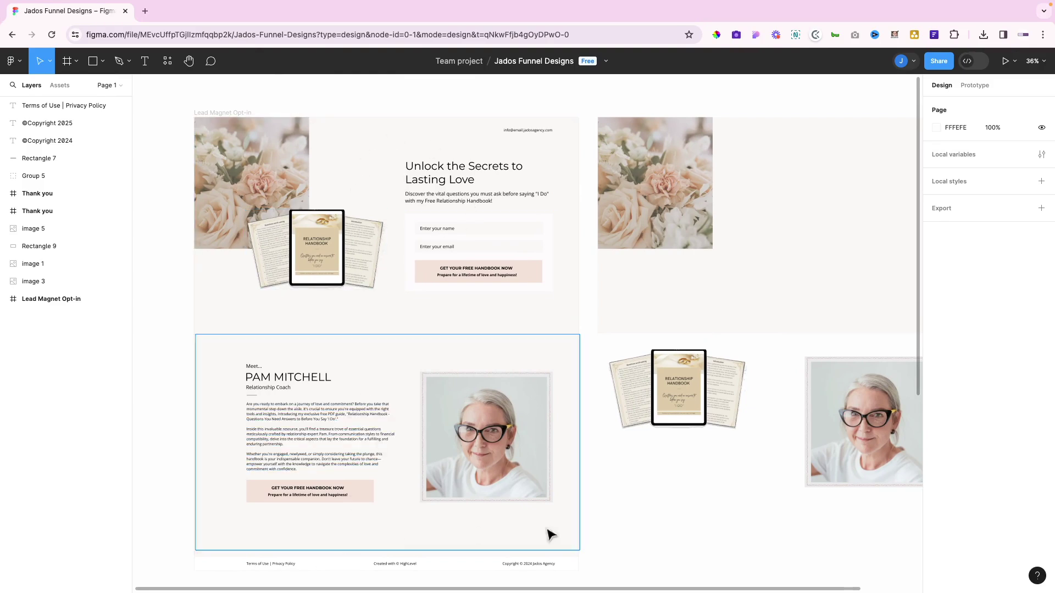
{"action": "scroll", "coordinate": [636, 549], "scroll_direction": "left", "scroll_amount": 3}
{"action": "scroll", "coordinate": [636, 549], "scroll_direction": "right", "scroll_amount": 1}
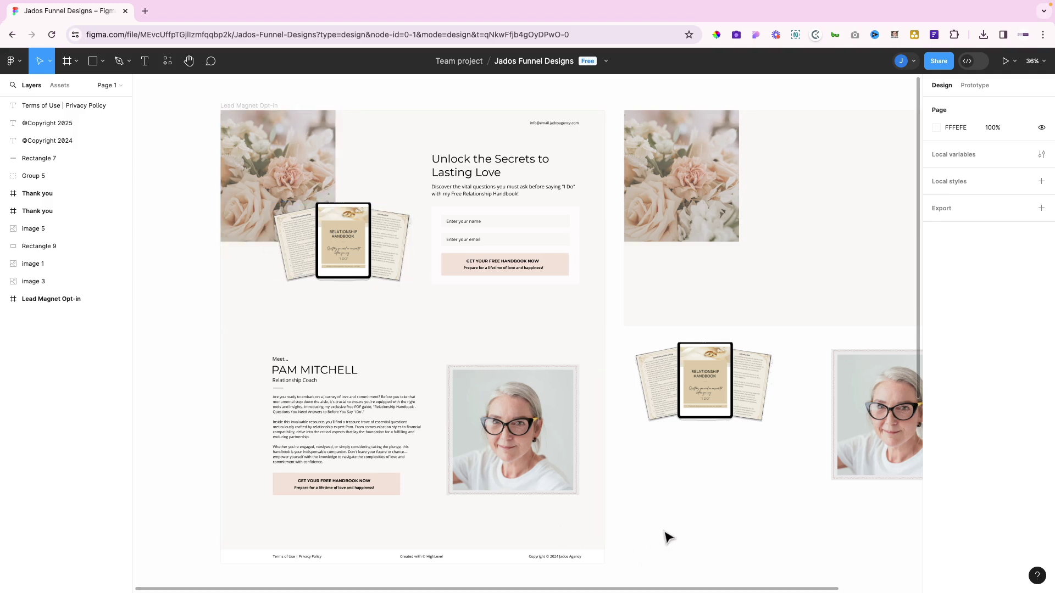
{"action": "scroll", "coordinate": [660, 537], "scroll_direction": "right", "scroll_amount": 10}
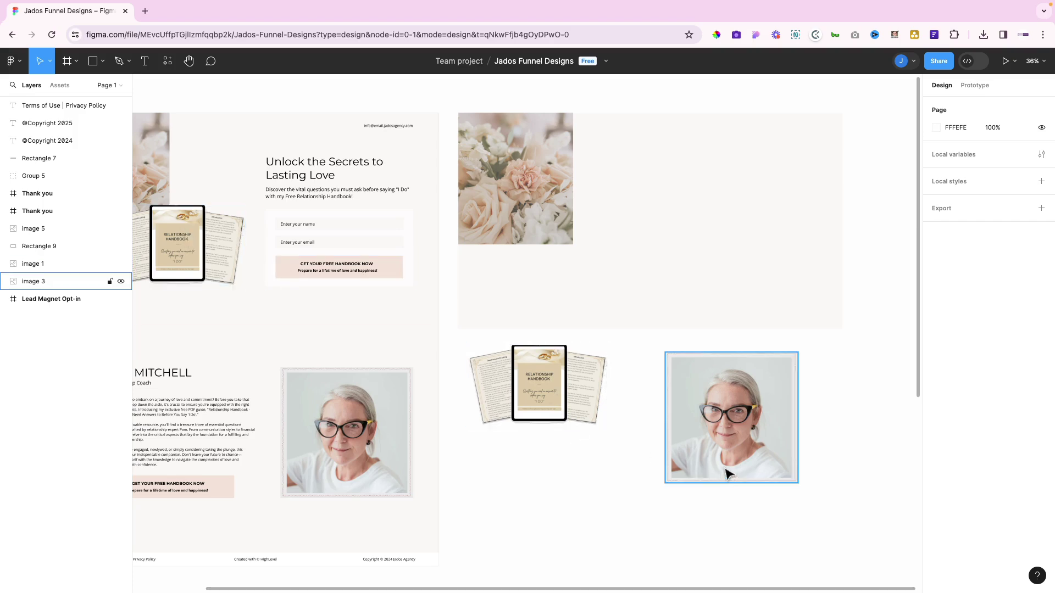
{"action": "scroll", "coordinate": [285, 360], "scroll_direction": "down", "scroll_amount": 2}
{"action": "scroll", "coordinate": [285, 360], "scroll_direction": "left", "scroll_amount": 1}
{"action": "scroll", "coordinate": [322, 363], "scroll_direction": "down", "scroll_amount": 2}
{"action": "scroll", "coordinate": [323, 364], "scroll_direction": "left", "scroll_amount": 2}
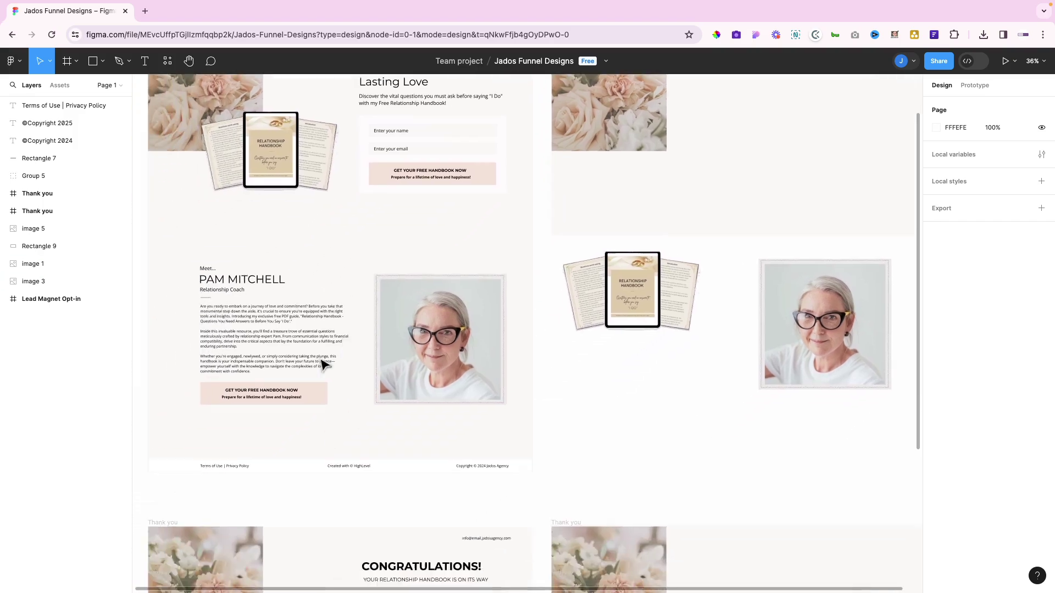
{"action": "scroll", "coordinate": [323, 365], "scroll_direction": "up", "scroll_amount": 4}
{"action": "scroll", "coordinate": [323, 365], "scroll_direction": "left", "scroll_amount": 1}
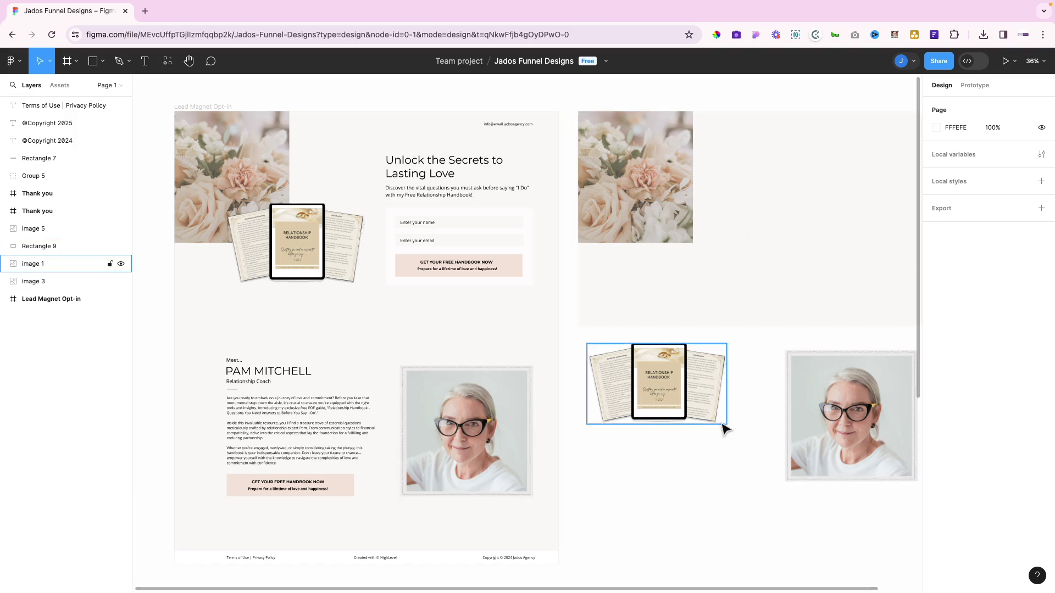
{"action": "scroll", "coordinate": [723, 428], "scroll_direction": "down", "scroll_amount": 5}
{"action": "scroll", "coordinate": [723, 428], "scroll_direction": "down", "scroll_amount": 8}
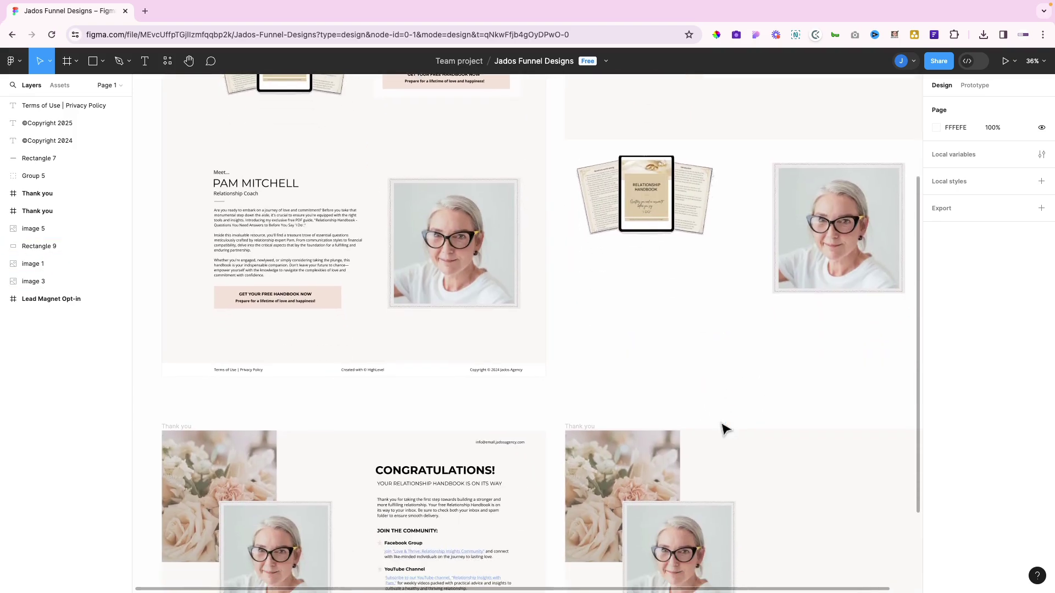
{"action": "scroll", "coordinate": [723, 429], "scroll_direction": "down", "scroll_amount": 1}
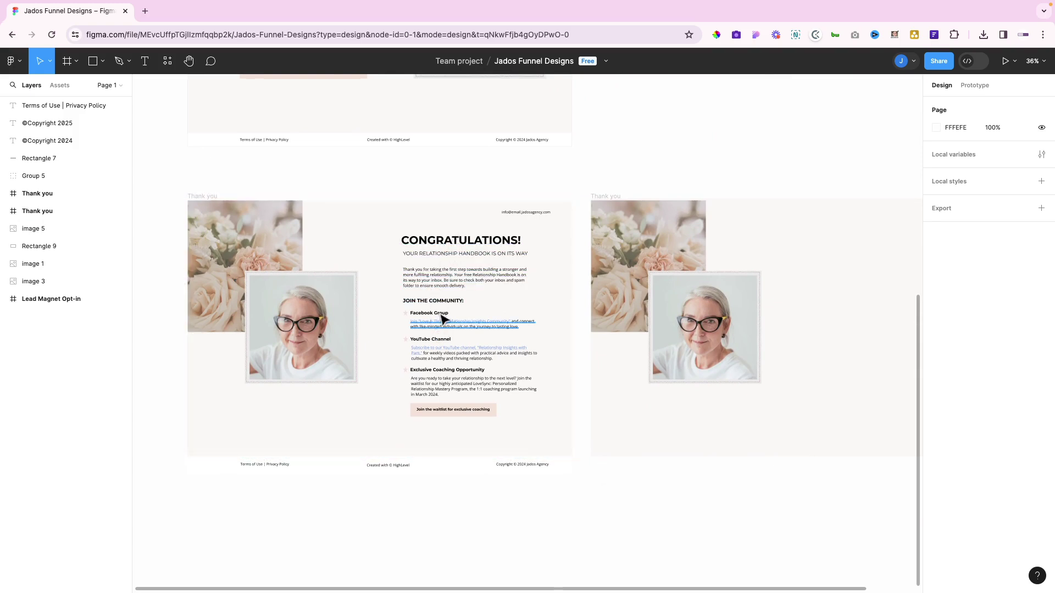
{"action": "scroll", "coordinate": [434, 344], "scroll_direction": "up", "scroll_amount": 1}
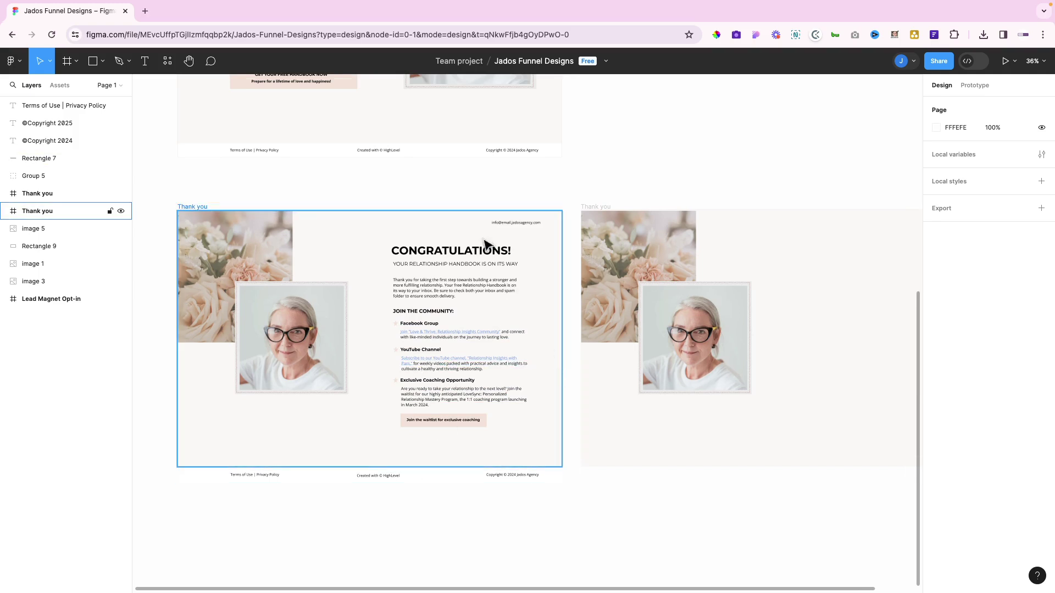
{"action": "scroll", "coordinate": [679, 384], "scroll_direction": "right", "scroll_amount": 4}
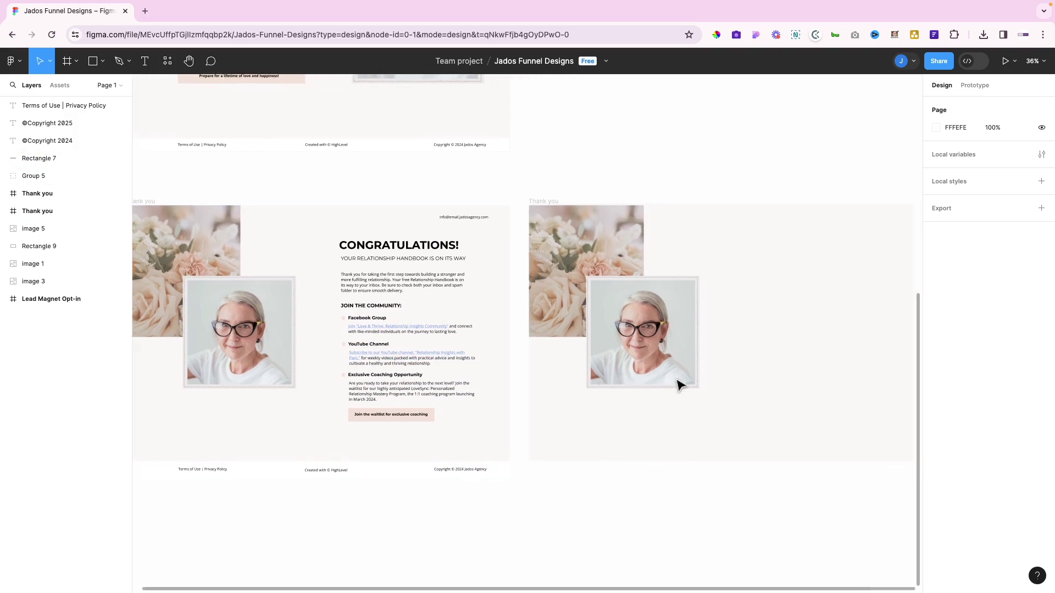
{"action": "scroll", "coordinate": [679, 384], "scroll_direction": "left", "scroll_amount": 1}
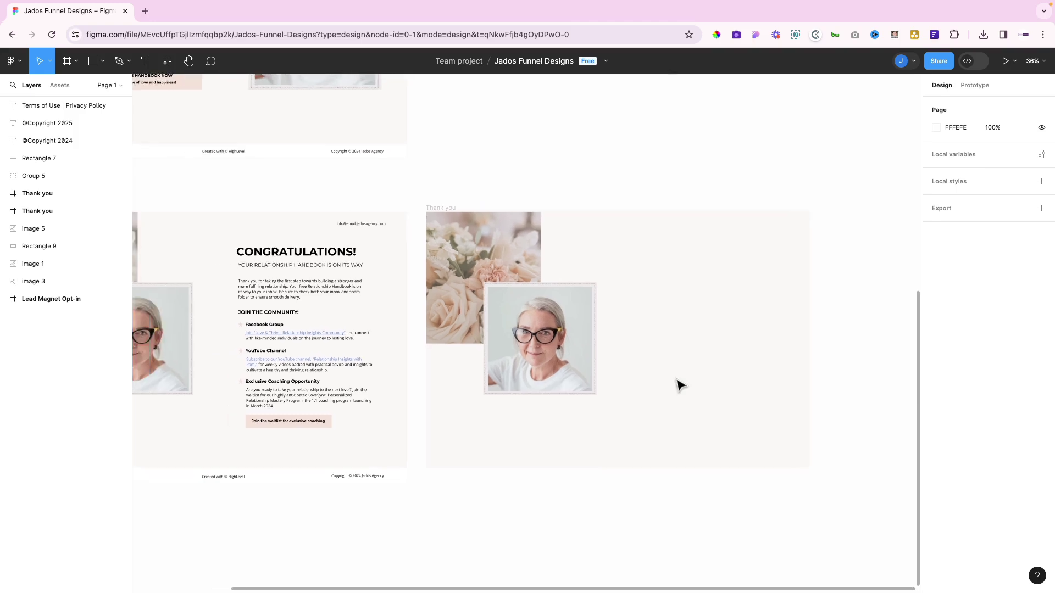
{"action": "scroll", "coordinate": [680, 385], "scroll_direction": "left", "scroll_amount": 5}
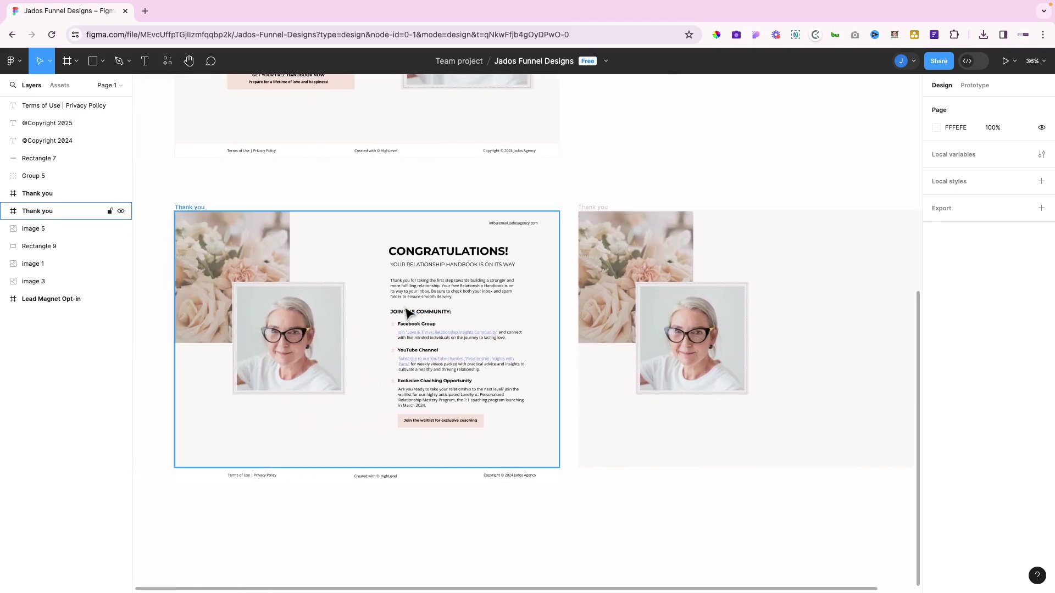
Duplicate the Facebook Group star bullet and drag the copy above the right Thank you frame
{"action": "left_click", "coordinate": [395, 325]}
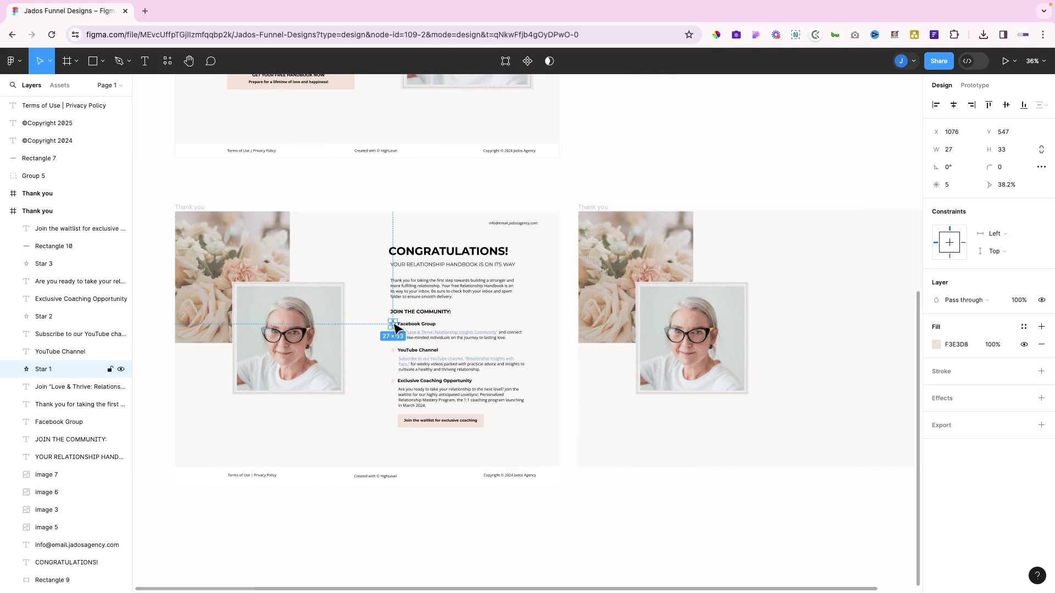
{"action": "key", "text": "ctrl+d"}
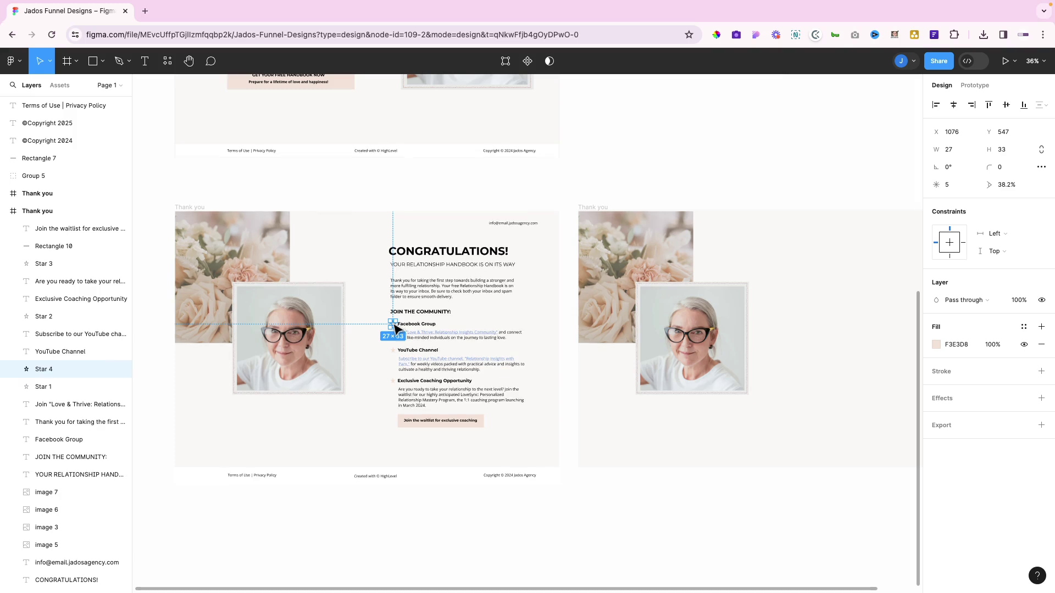
{"action": "left_click_drag", "start_coordinate": [395, 328], "coordinate": [648, 193]}
{"action": "left_click", "coordinate": [694, 208]}
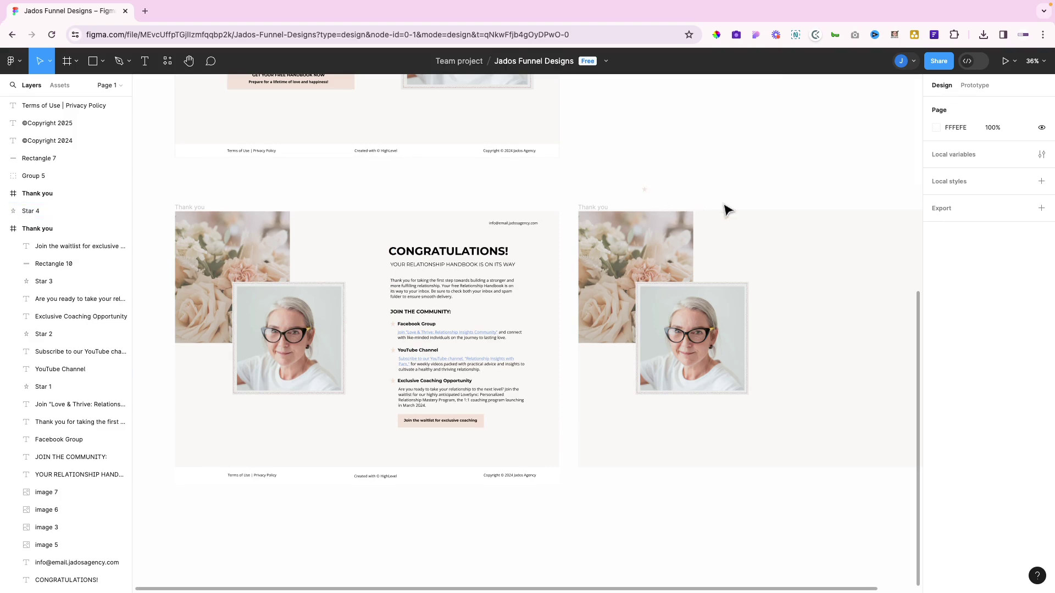
{"action": "scroll", "coordinate": [725, 210], "scroll_direction": "up", "scroll_amount": 8}
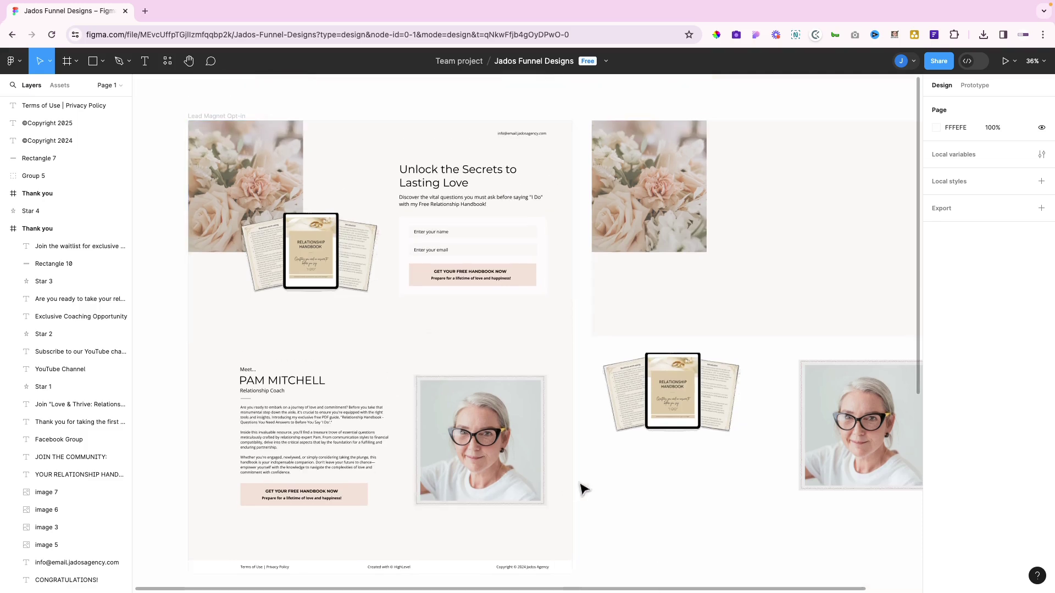
{"action": "scroll", "coordinate": [584, 489], "scroll_direction": "right", "scroll_amount": 2}
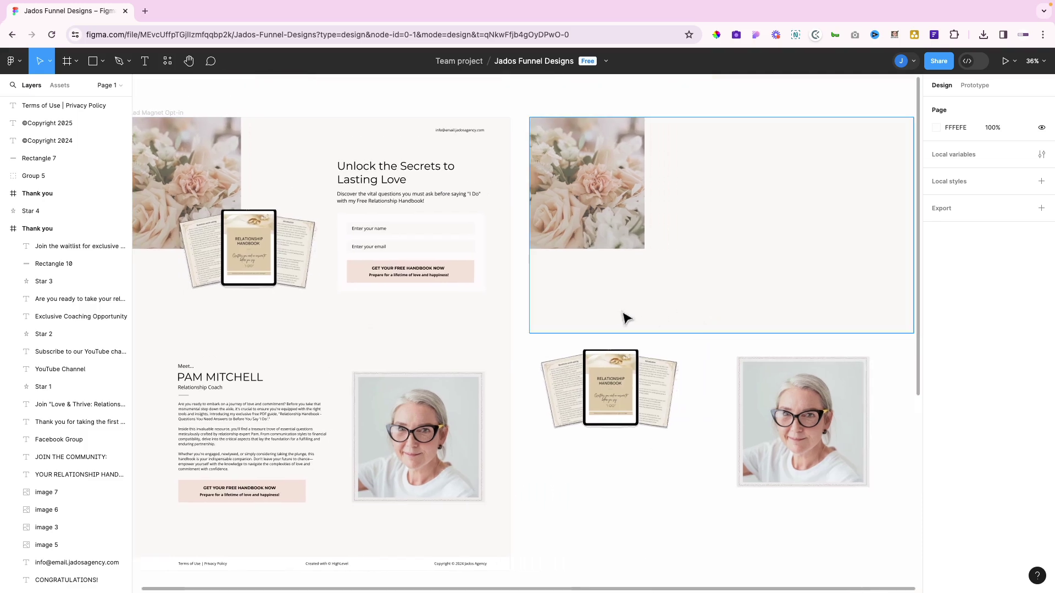
{"action": "scroll", "coordinate": [627, 316], "scroll_direction": "right", "scroll_amount": 2}
{"action": "scroll", "coordinate": [610, 423], "scroll_direction": "down", "scroll_amount": 6}
{"action": "scroll", "coordinate": [604, 431], "scroll_direction": "left", "scroll_amount": 2}
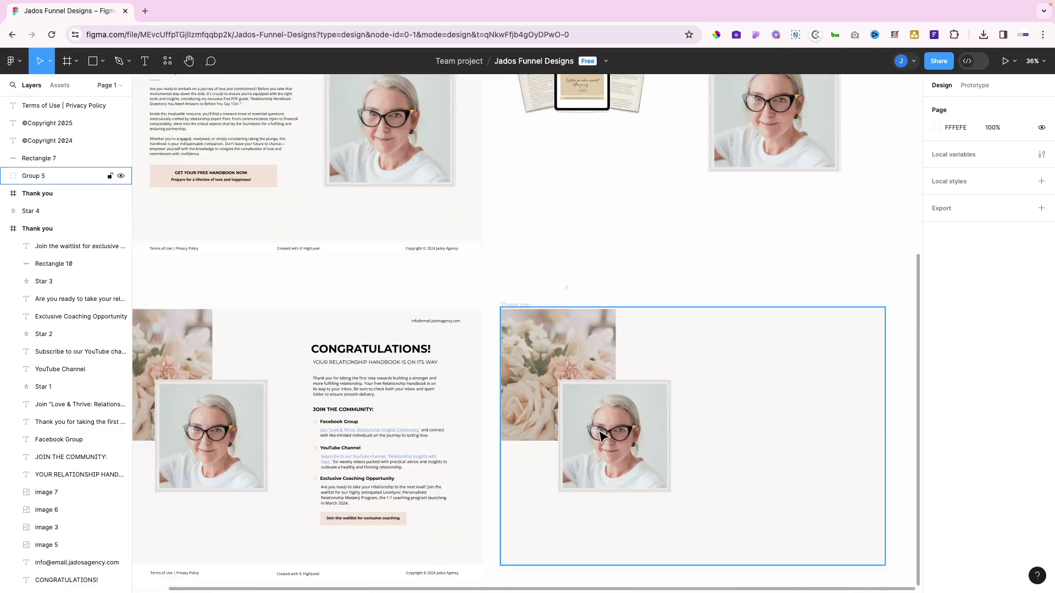
{"action": "scroll", "coordinate": [591, 368], "scroll_direction": "down", "scroll_amount": 1}
{"action": "scroll", "coordinate": [591, 368], "scroll_direction": "left", "scroll_amount": 1}
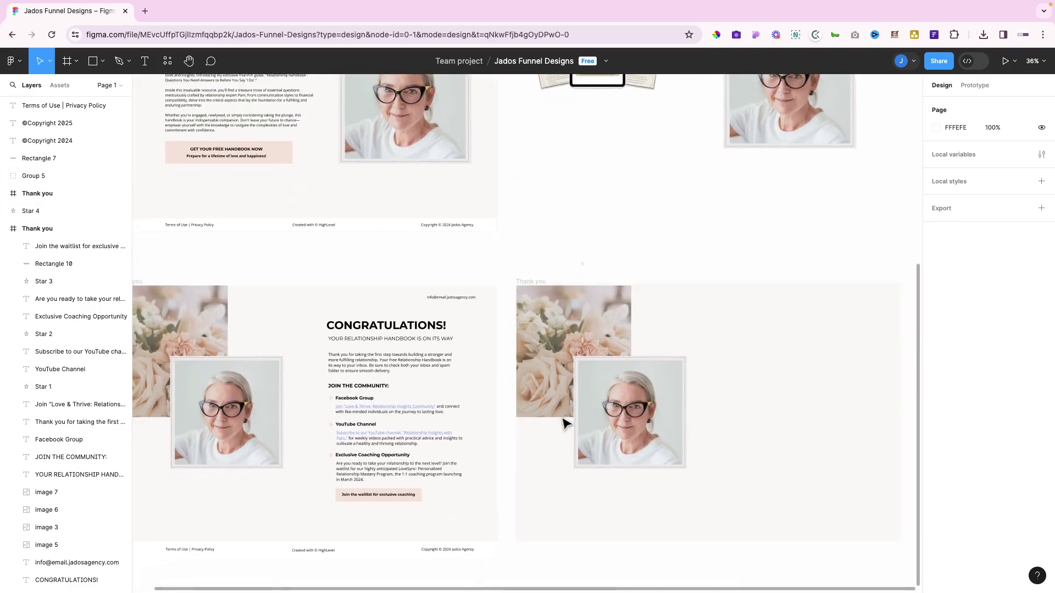
{"action": "scroll", "coordinate": [566, 423], "scroll_direction": "left", "scroll_amount": 4}
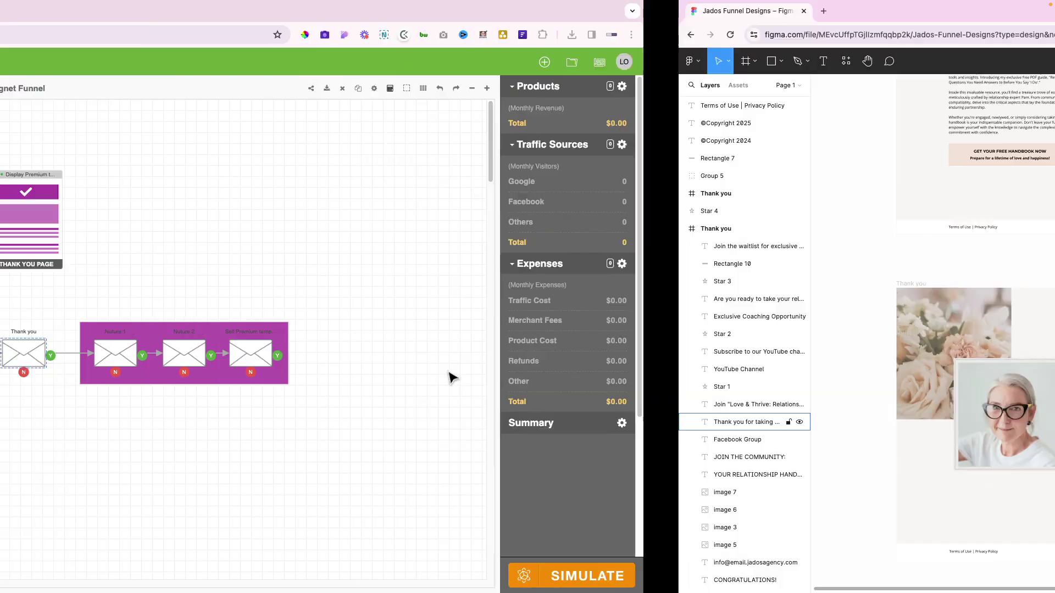
In the Google Docs checklist, tick off 'Design of Opt-in Page' and 'Design of Thank you Page'
{"action": "key", "text": "ctrl+Left"}
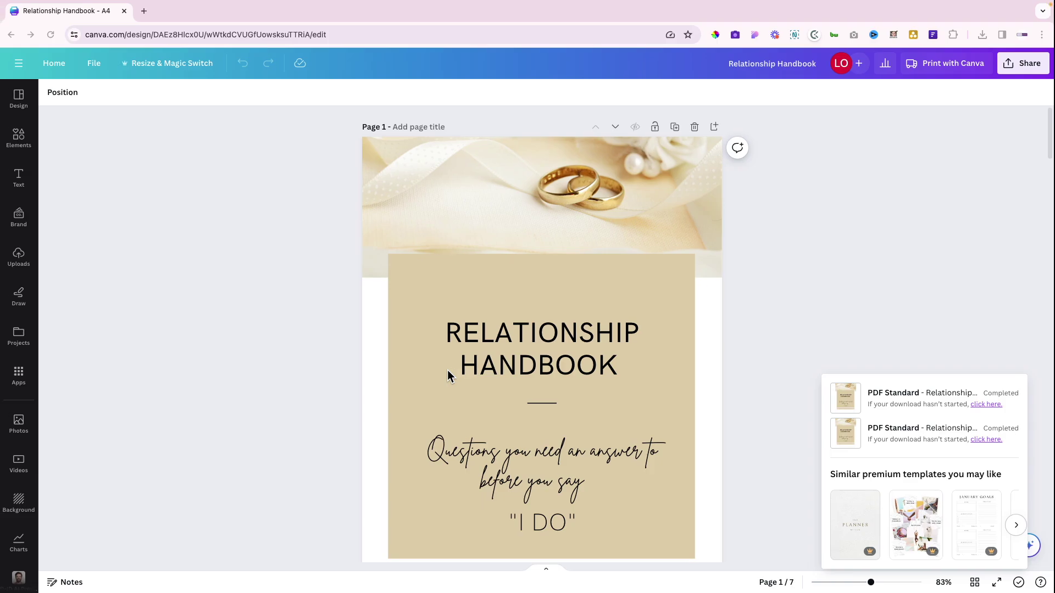
{"action": "key", "text": "ctrl+Left"}
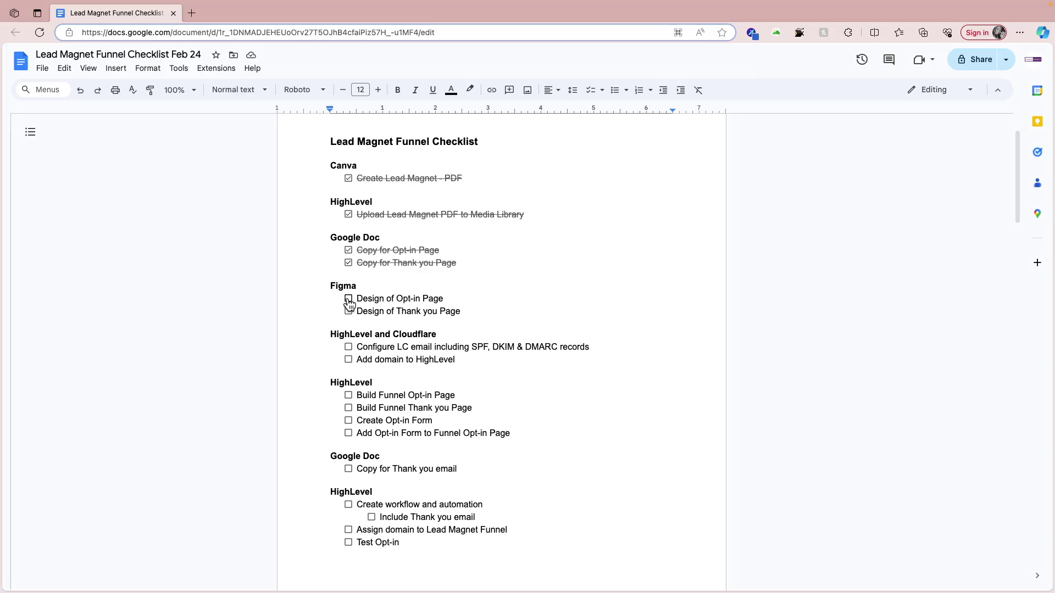
{"action": "left_click", "coordinate": [349, 299]}
{"action": "left_click", "coordinate": [348, 312]}
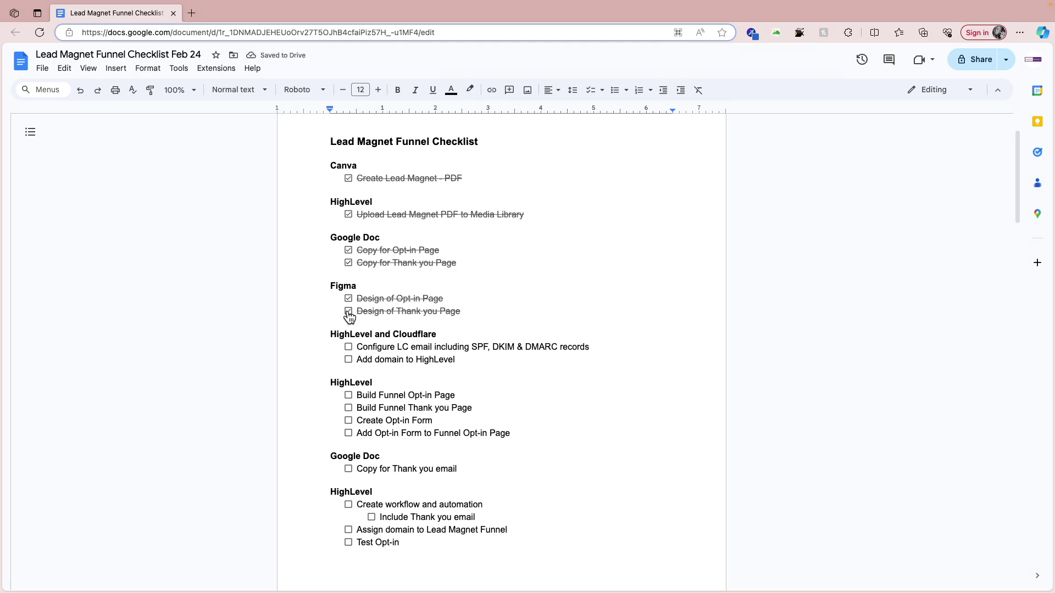
{"action": "scroll", "coordinate": [350, 317], "scroll_direction": "down", "scroll_amount": 1}
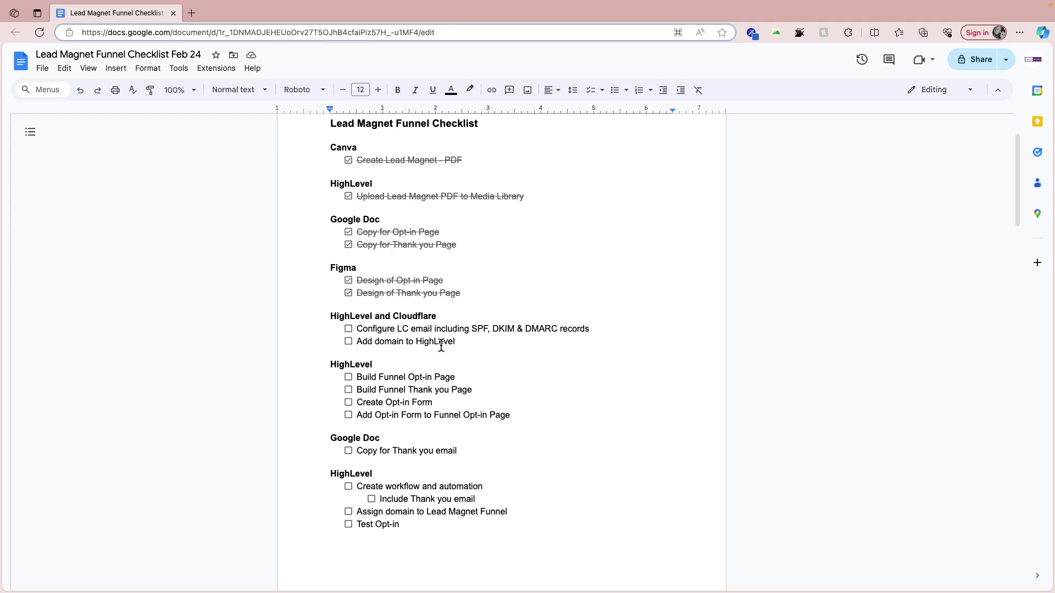
Cross-check the Geru Lead Magnet Funnel map against the checklist, ending on the HighLevel title slide
{"action": "key", "text": "ctrl+Right"}
{"action": "key", "text": "ctrl+Right"}
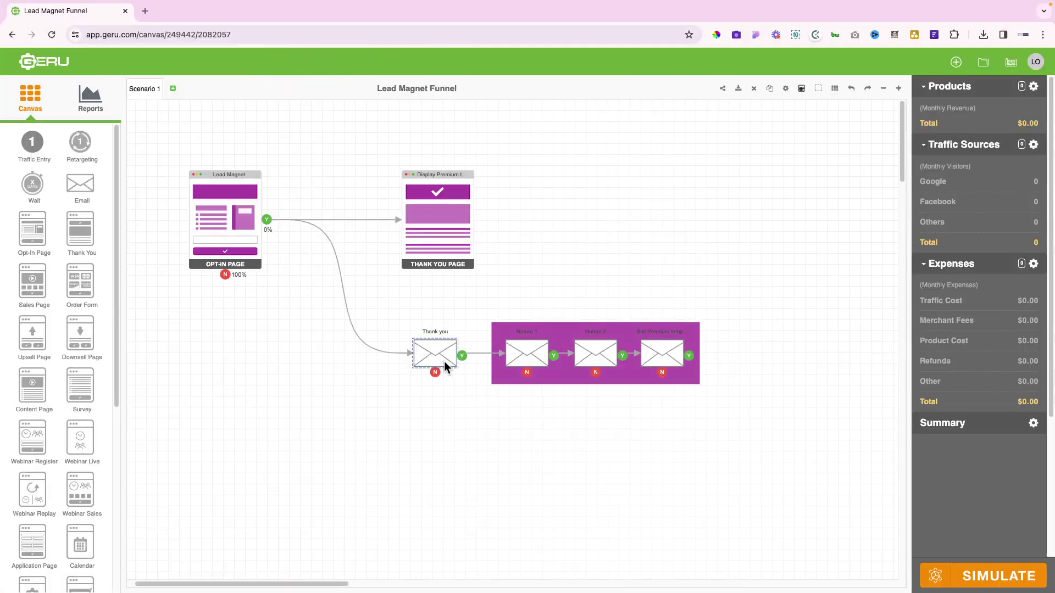
{"action": "key", "text": "ctrl+Left"}
{"action": "key", "text": "ctrl+Left"}
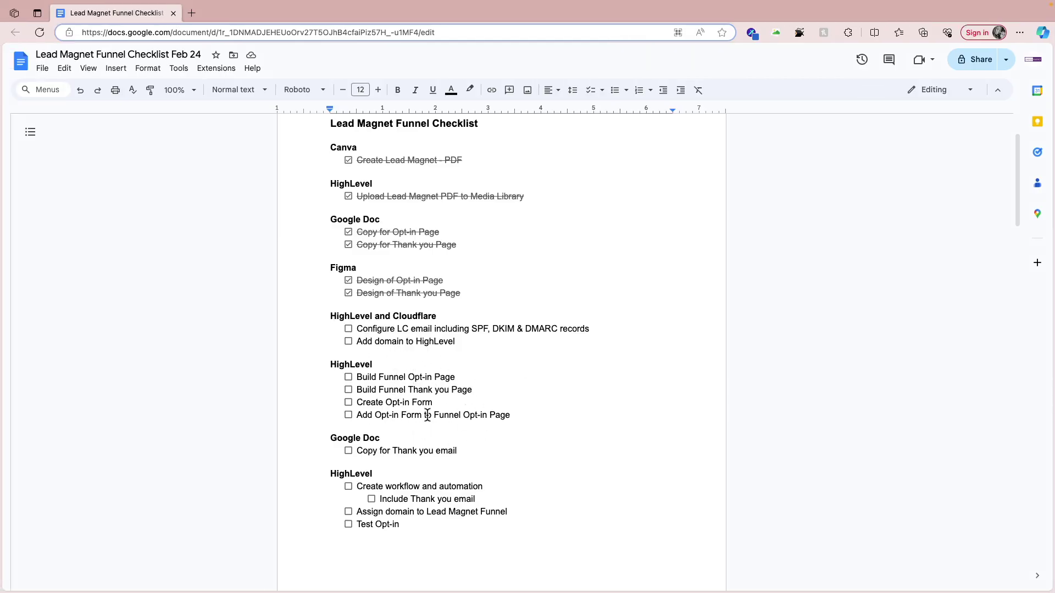
{"action": "key", "text": "ctrl+Right"}
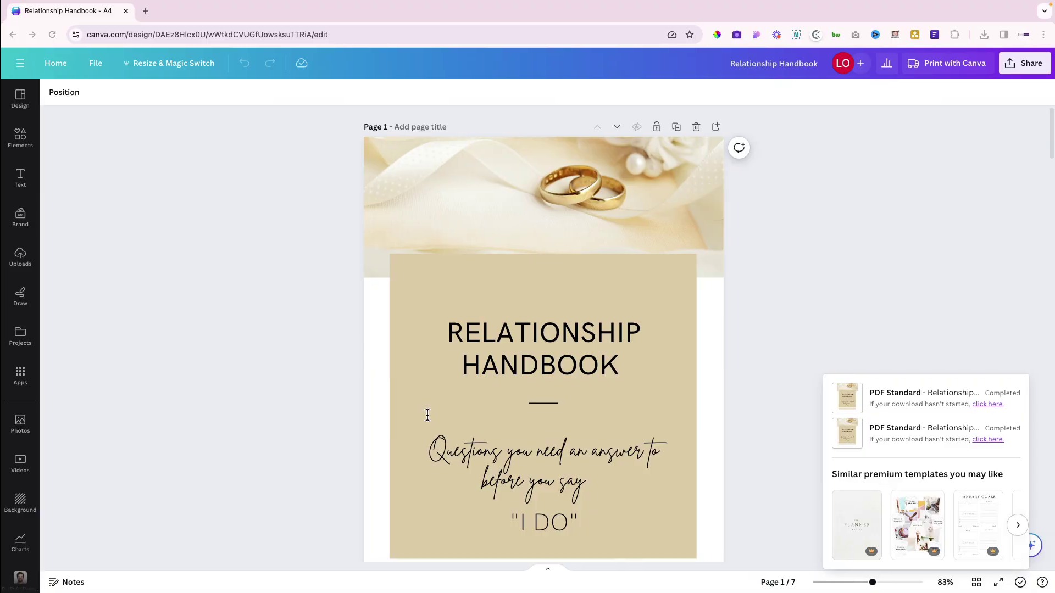
{"action": "key", "text": "ctrl+Right"}
{"action": "key", "text": "ctrl+Left"}
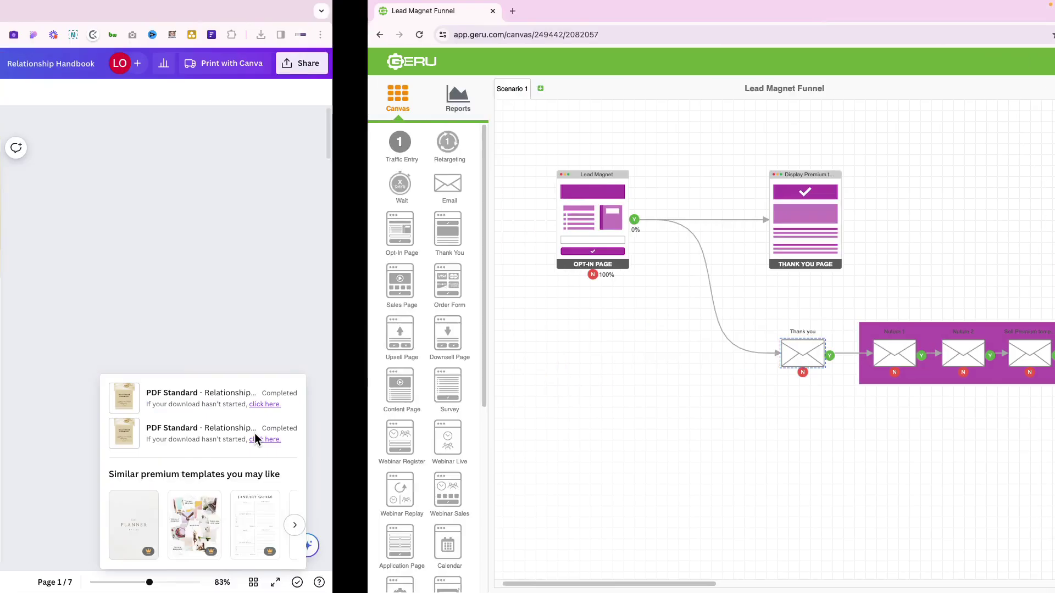
{"action": "key", "text": "ctrl+Left"}
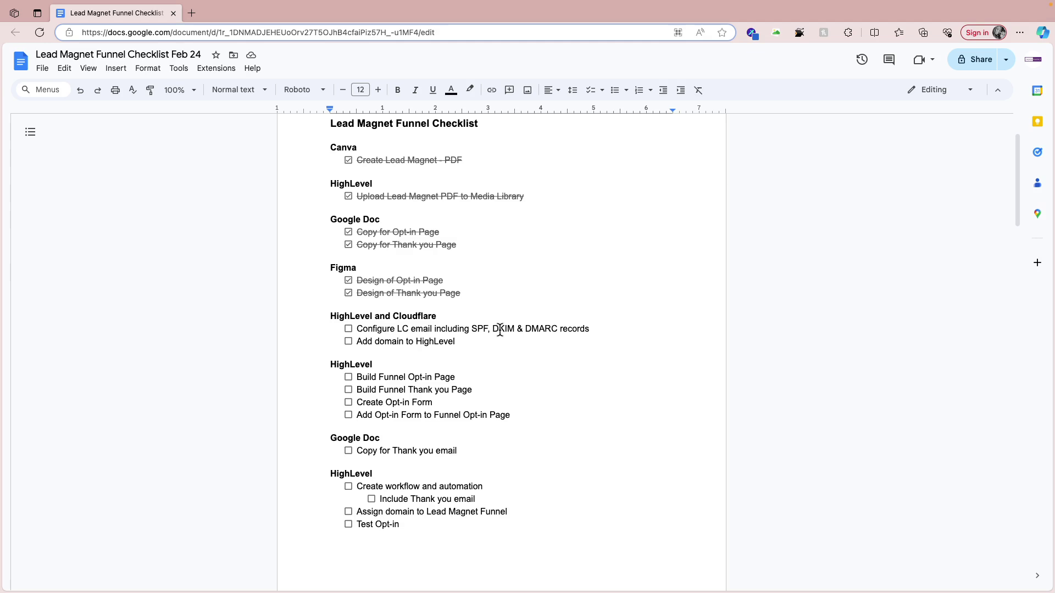
{"action": "key", "text": "ctrl+Left"}
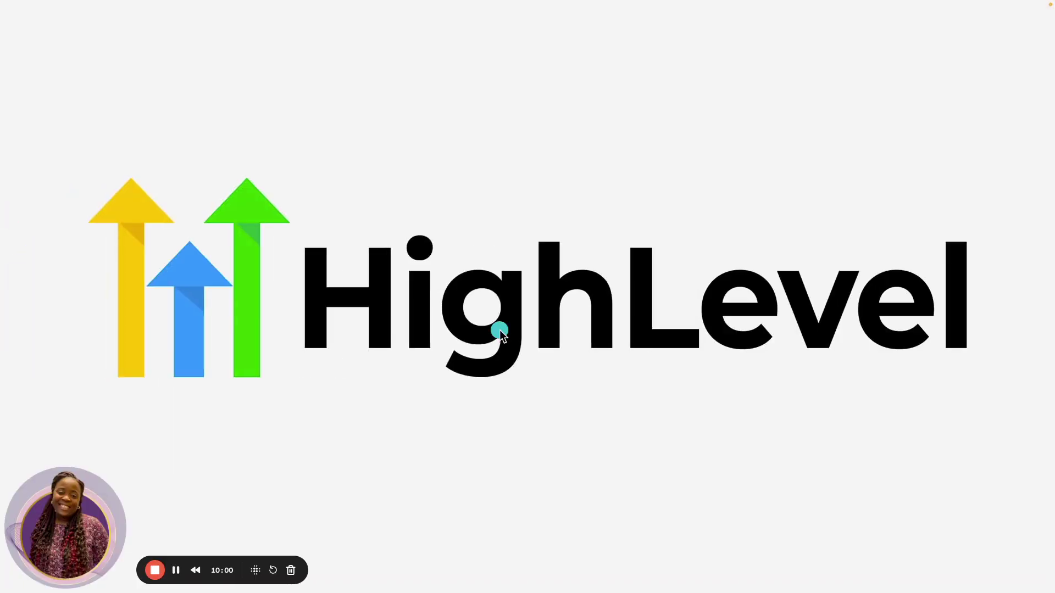